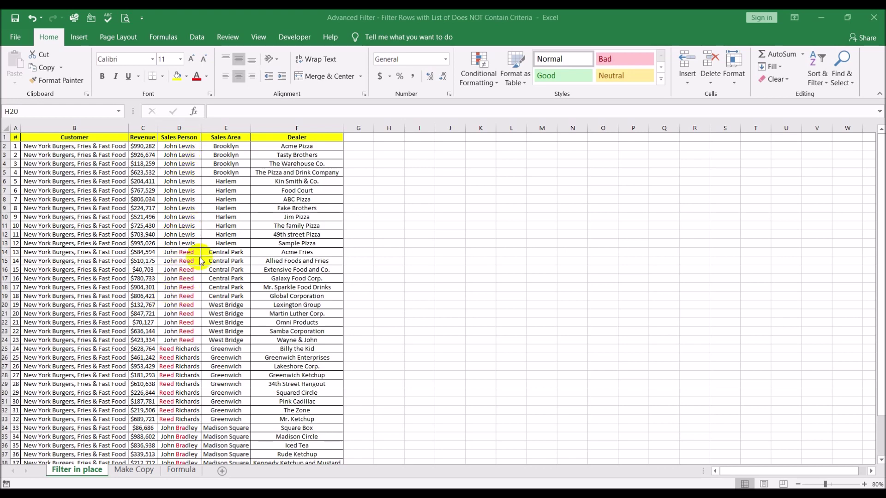
# Examine the Sales Person column from the first to the last data row, including the name parts marked in red.
pyautogui.scroll(-3, 194, 315)
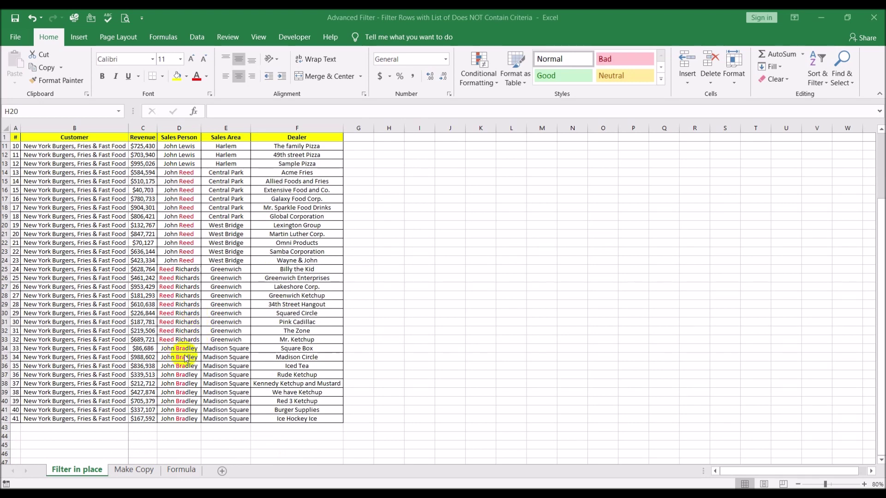
pyautogui.scroll(3, 185, 359)
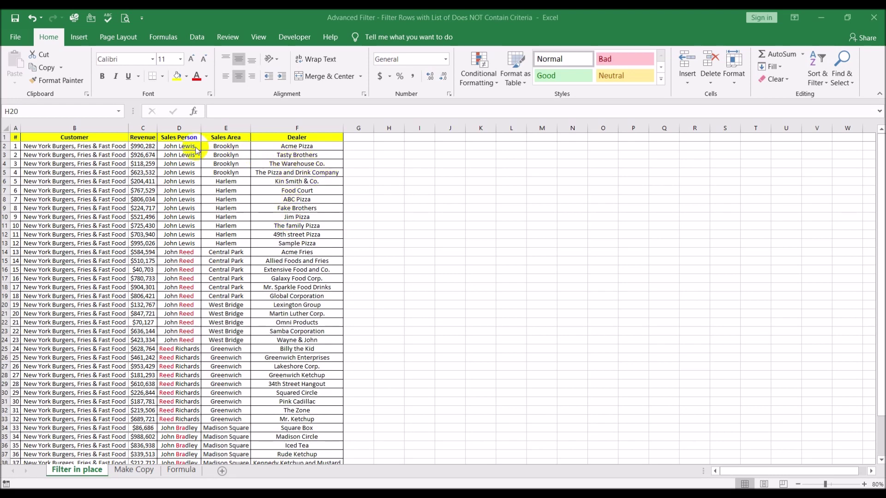
pyautogui.click(189, 147)
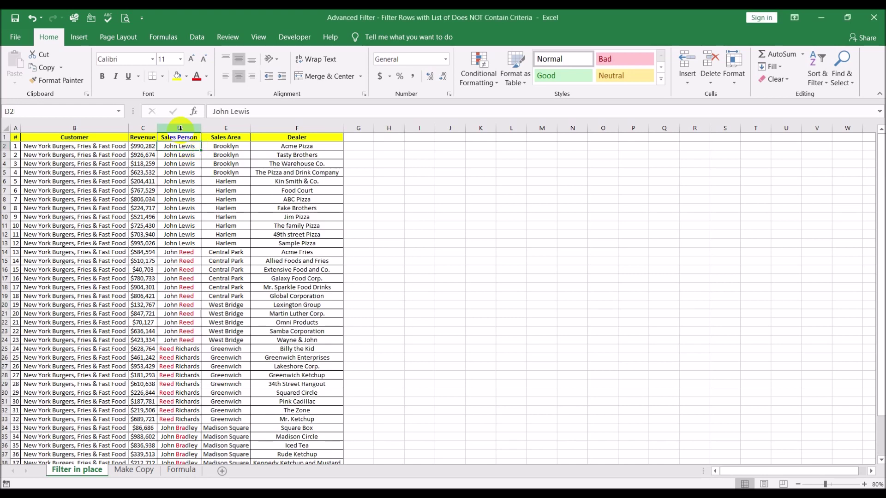
pyautogui.click(180, 128)
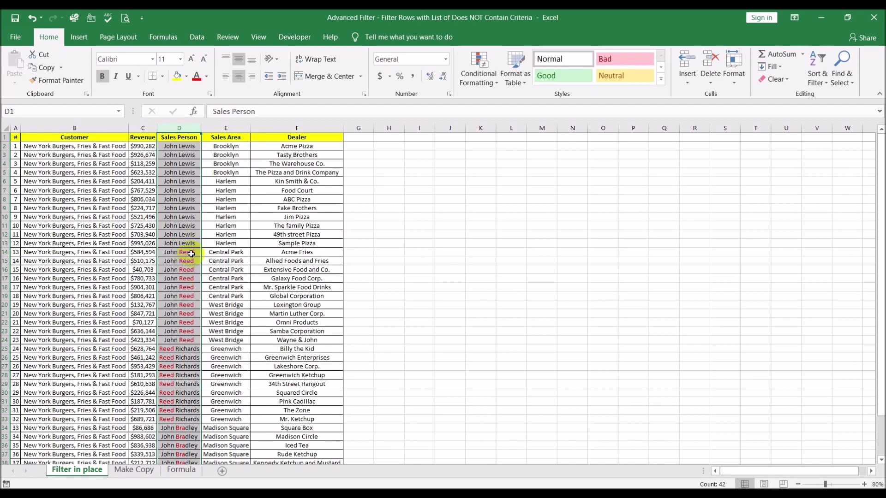
pyautogui.scroll(-3, 191, 253)
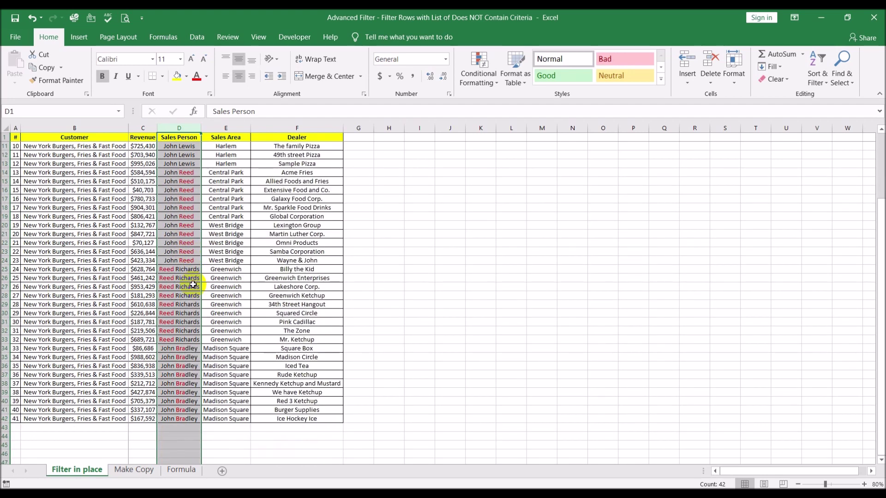
pyautogui.scroll(3, 184, 333)
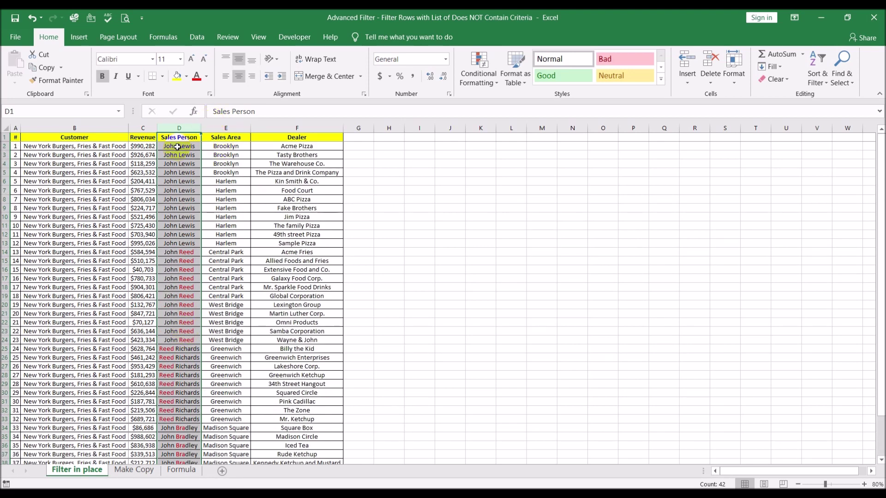
# Copy the Sales Person header into H1 and I1 and auto-fit the widths of both columns.
pyautogui.click(177, 138)
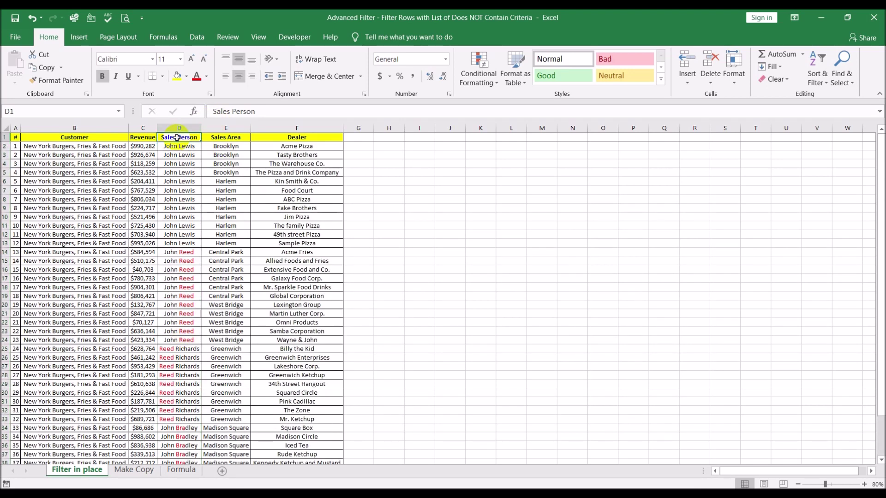
pyautogui.hotkey('ctrl', 'c')
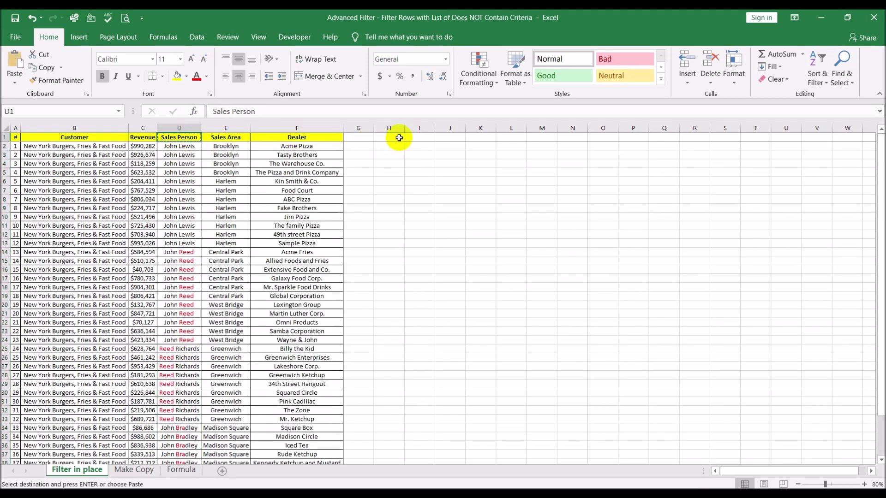
pyautogui.click(399, 138)
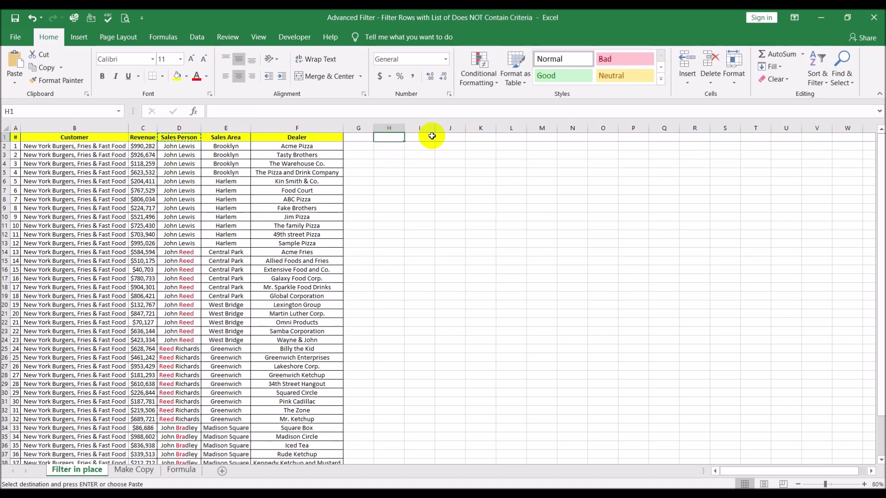
pyautogui.keyDown('shift'); pyautogui.click(411, 137); pyautogui.keyUp('shift')
pyautogui.hotkey('ctrl', 'v')
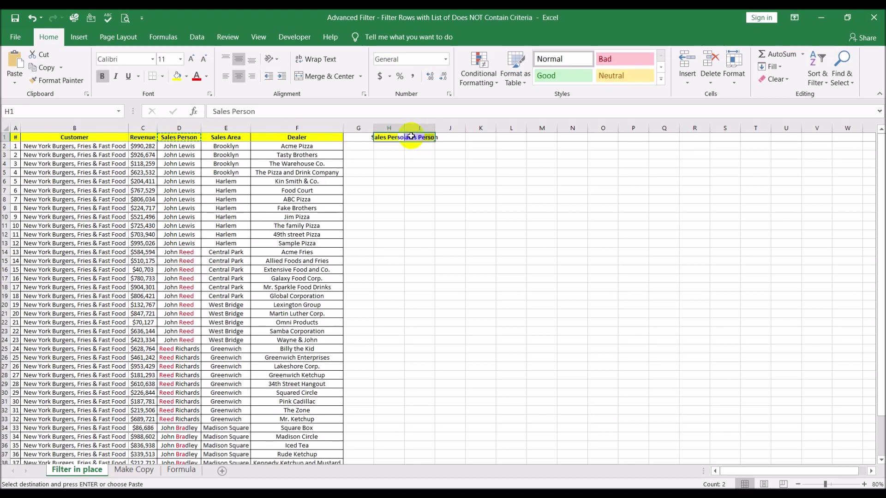
pyautogui.doubleClick(404, 128)
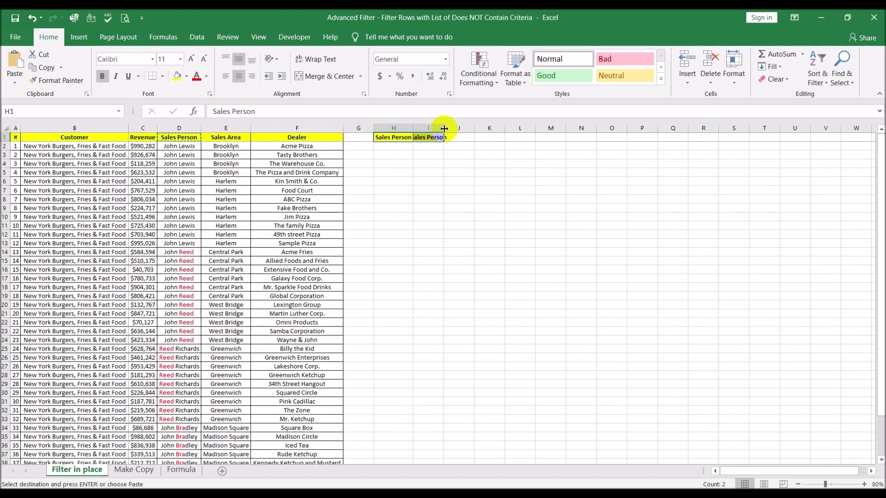
pyautogui.doubleClick(444, 128)
pyautogui.click(400, 138)
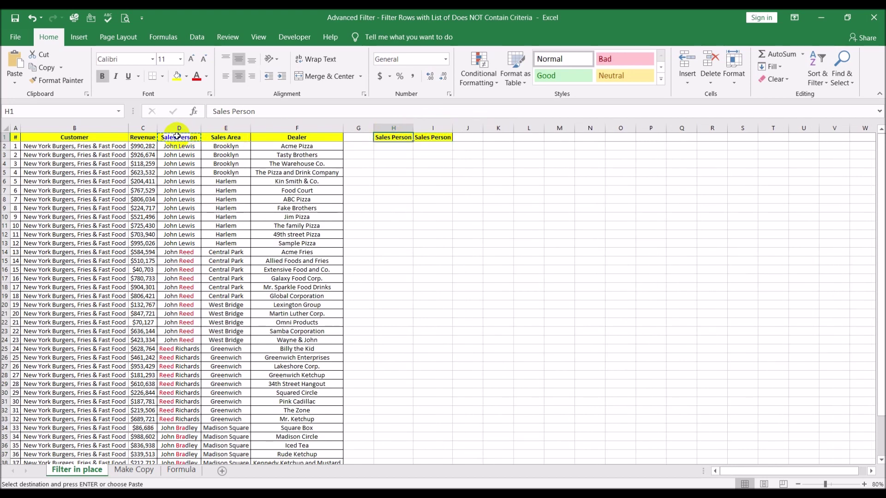
pyautogui.press('Escape')
# Enter a criterion in H2 made of <> followed by the surname marked in red in the Central Park rows.
pyautogui.click(388, 147)
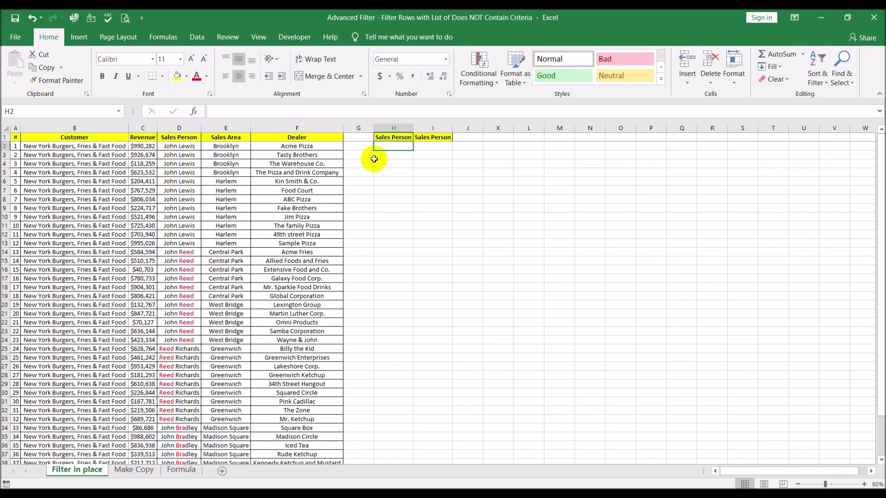
pyautogui.write('<>')
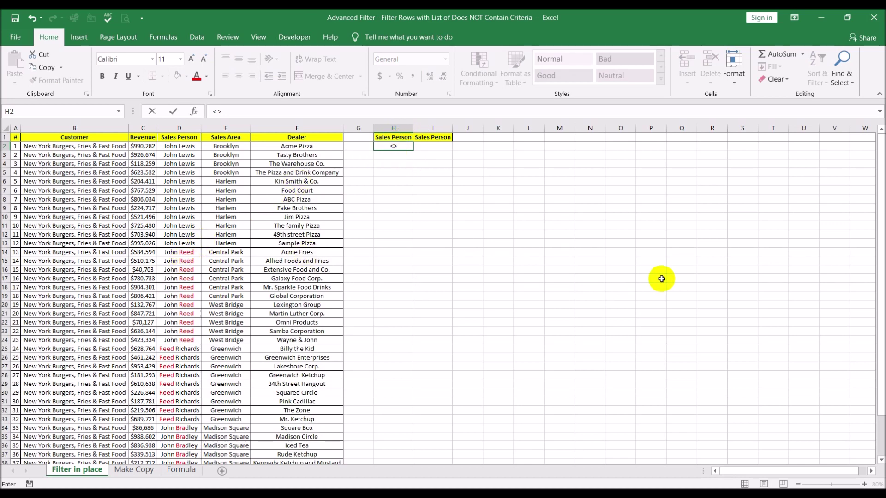
pyautogui.write('Reed')
pyautogui.press('Return')
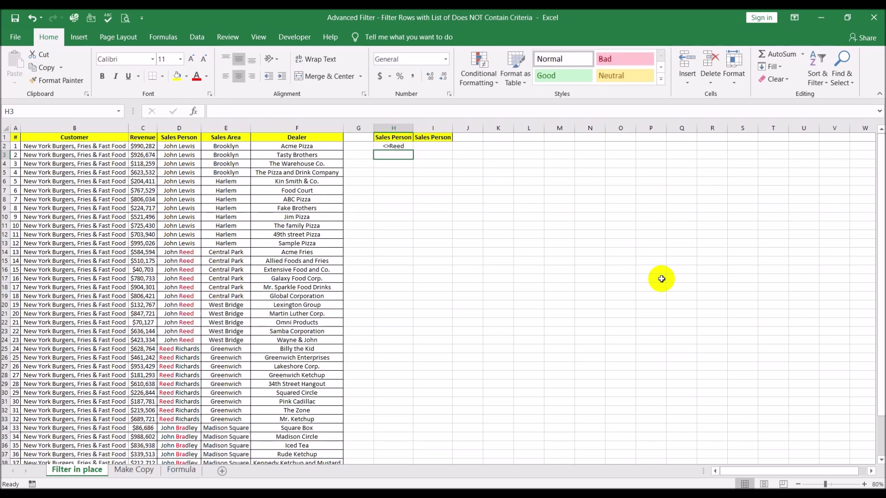
# Add an asterisk wildcard before and after the surname in the H2 criterion, keeping the leading <>.
pyautogui.click(389, 146)
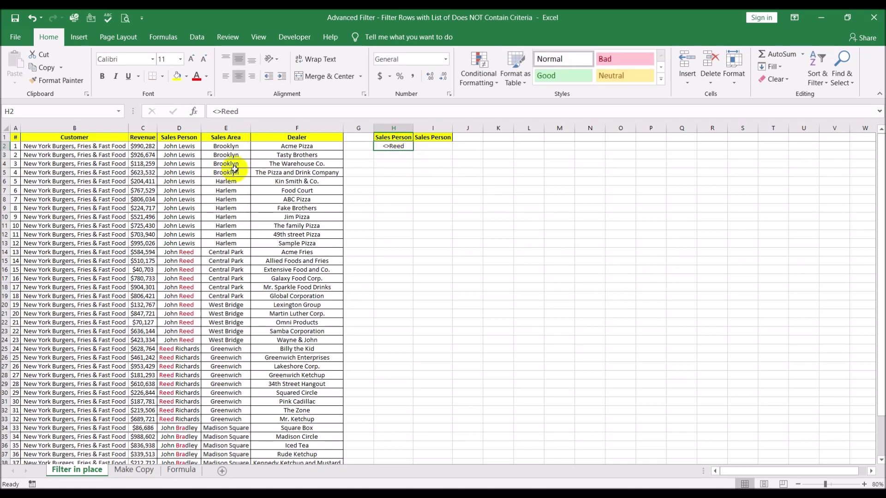
pyautogui.click(171, 254)
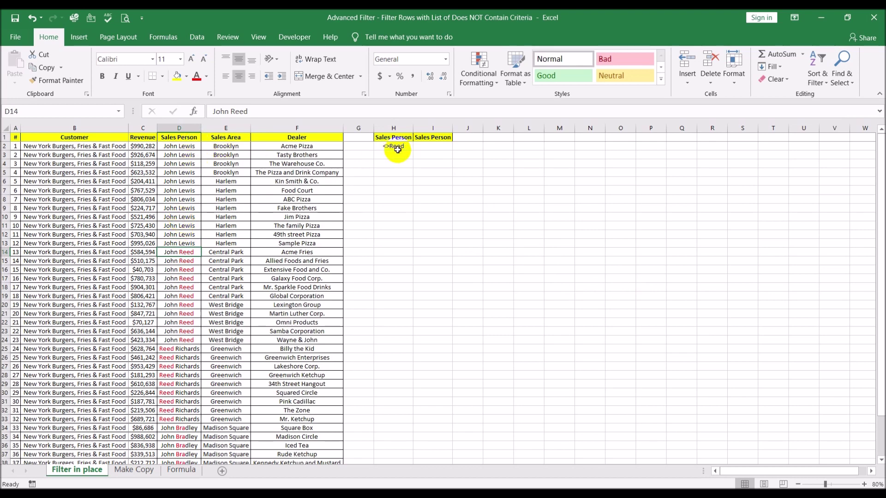
pyautogui.click(397, 149)
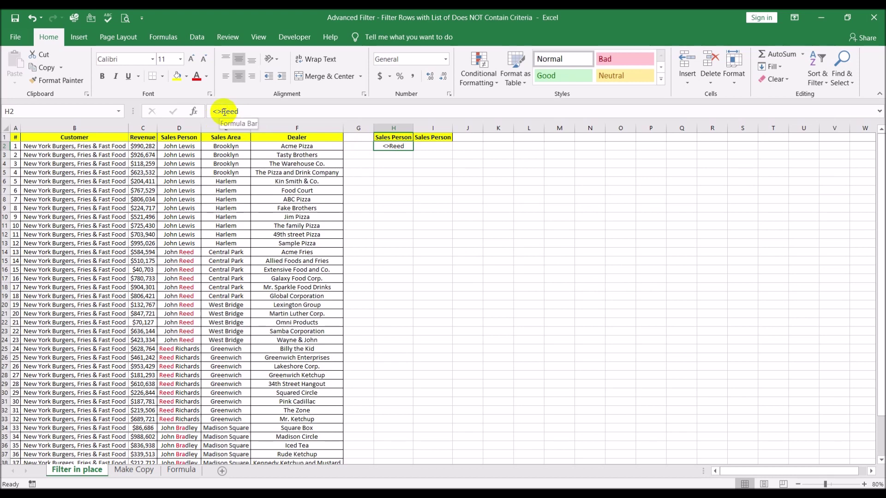
pyautogui.click(221, 111)
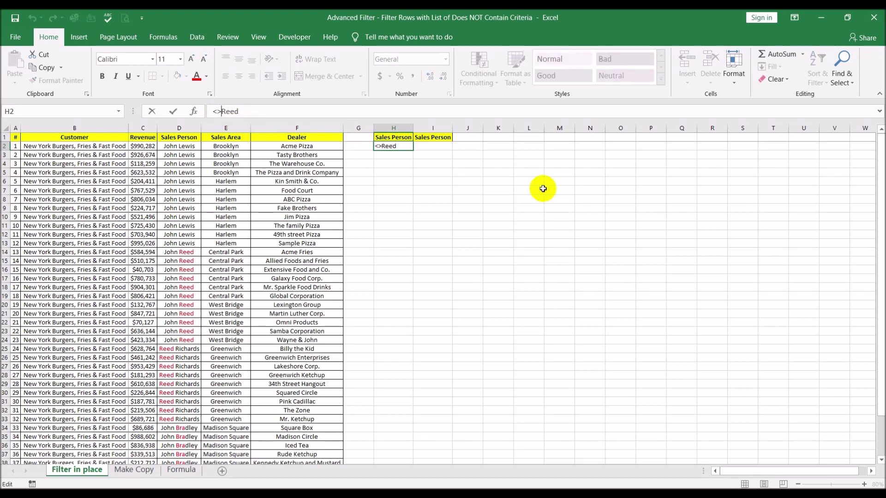
pyautogui.write('*')
pyautogui.click(268, 112)
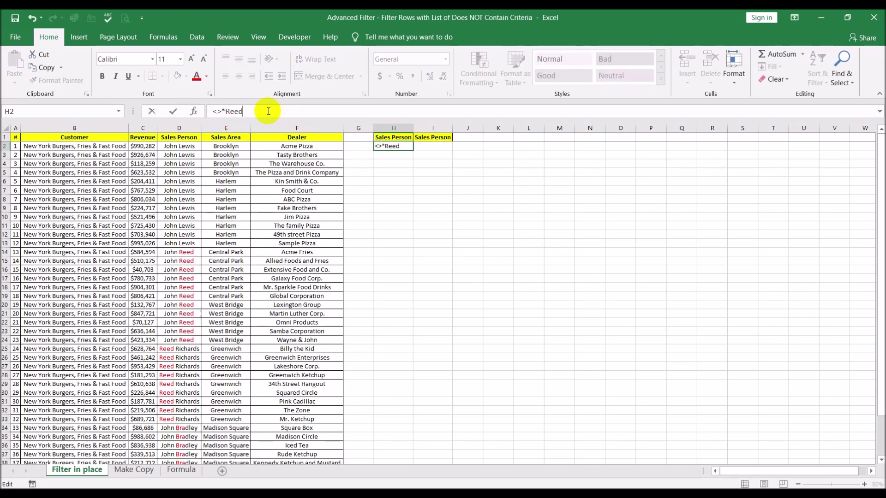
pyautogui.write('*')
pyautogui.press('Return')
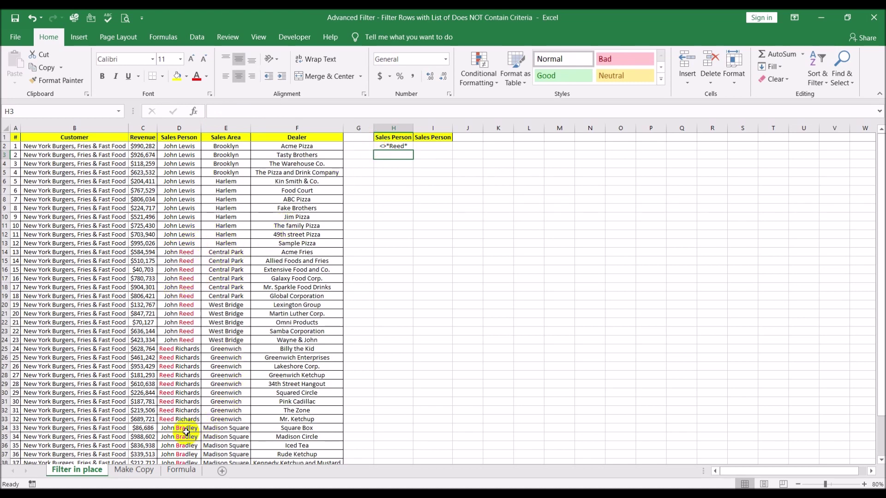
# Enter the criterion <>*bra in I2, based on the letters marked in red in the Madison Square rows' sales person.
pyautogui.click(185, 429)
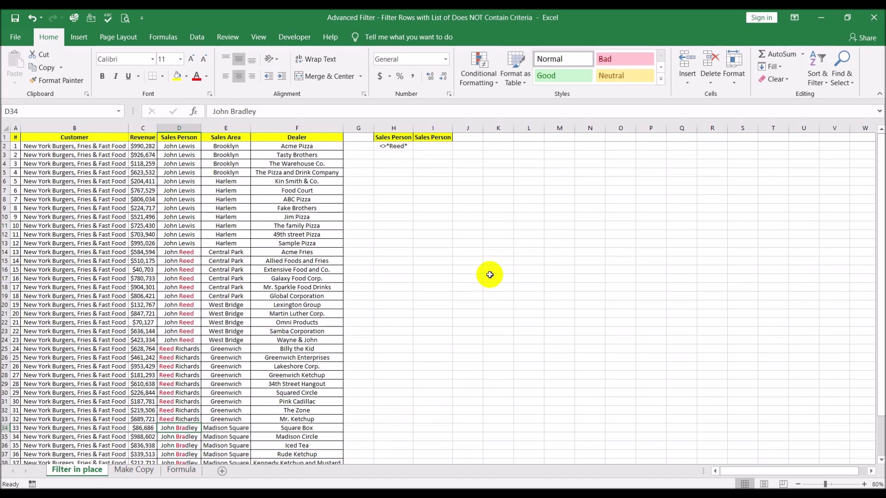
pyautogui.click(241, 114)
pyautogui.moveTo(240, 113); pyautogui.dragTo(229, 112)
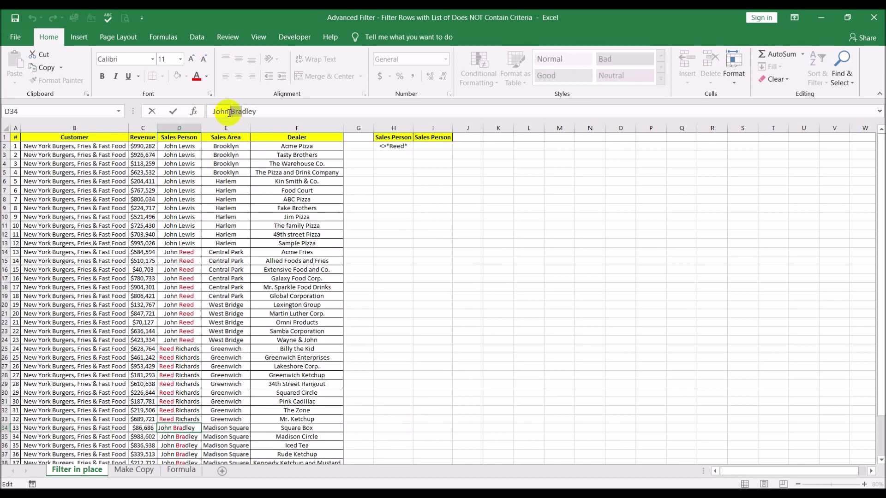
pyautogui.moveTo(230, 113); pyautogui.dragTo(258, 113)
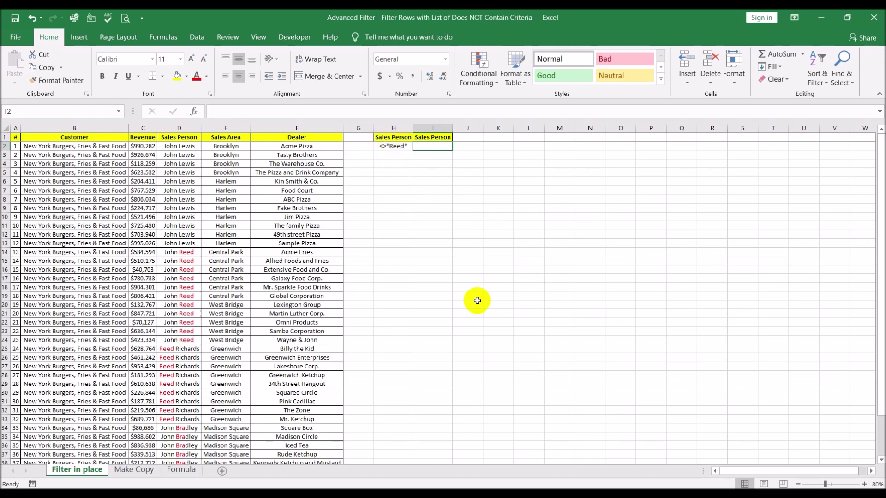
pyautogui.write('<>*bra')
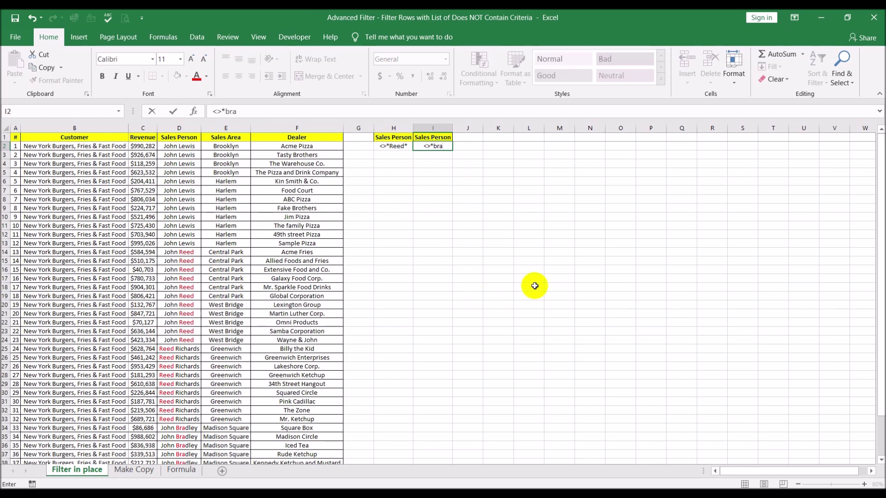
pyautogui.click(513, 255)
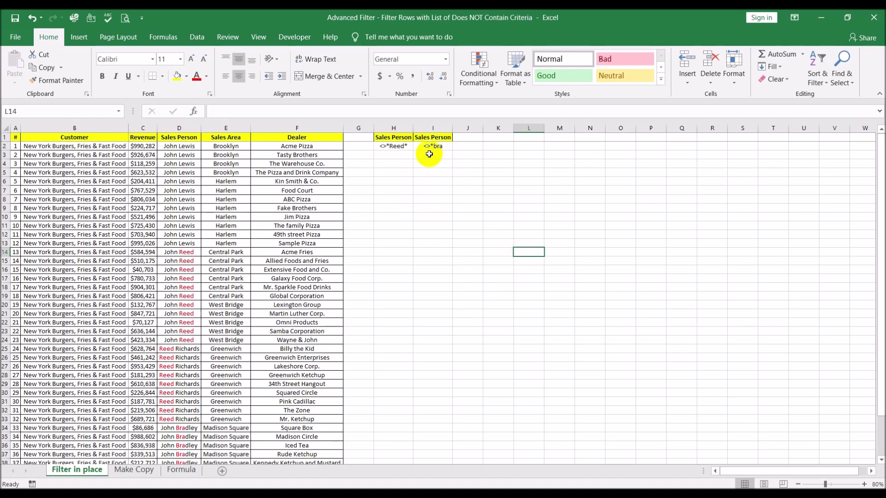
pyautogui.click(396, 146)
pyautogui.click(436, 148)
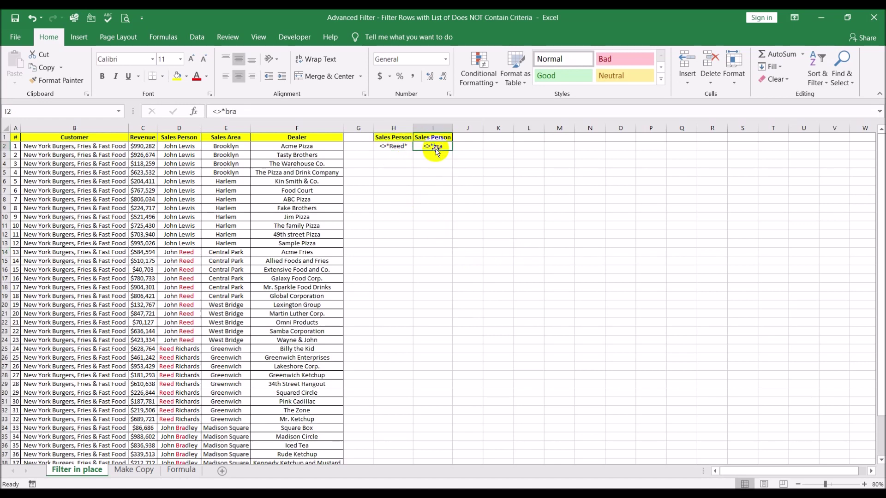
pyautogui.click(394, 146)
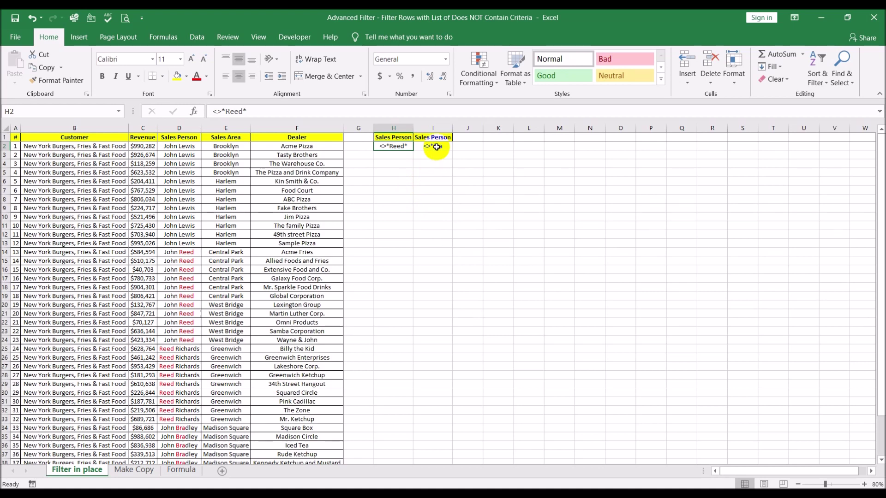
pyautogui.click(436, 147)
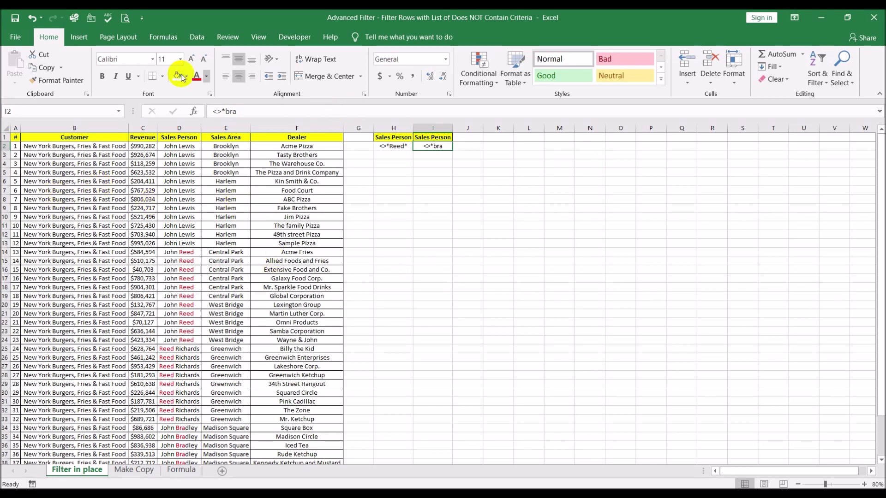
# Start an in-place Advanced Filter on the sales table A1:F42 and set its criteria range to H1:I2.
pyautogui.click(197, 37)
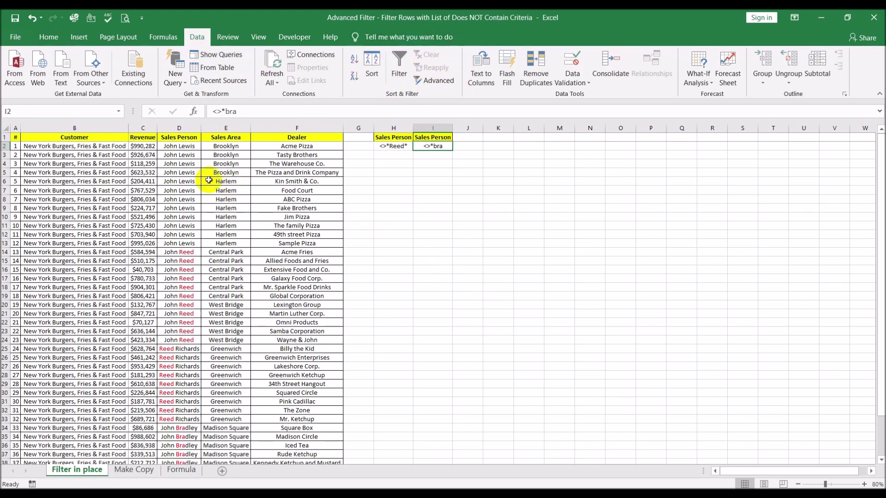
pyautogui.click(185, 164)
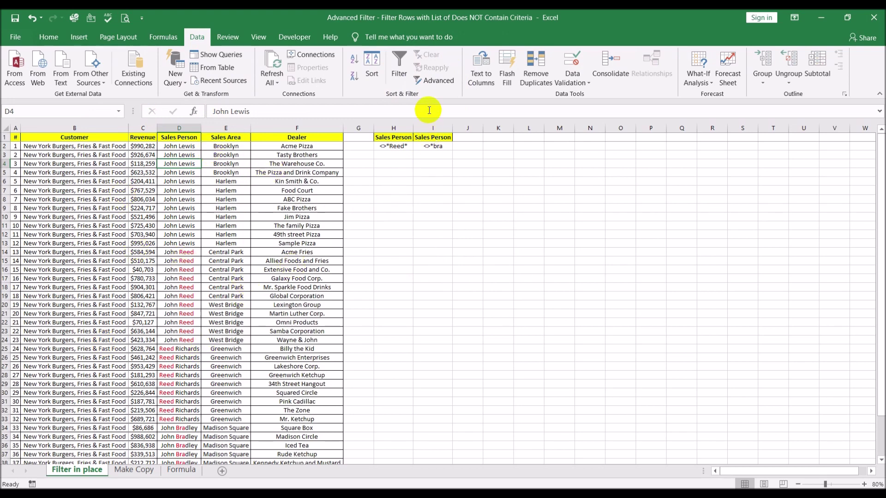
pyautogui.click(443, 85)
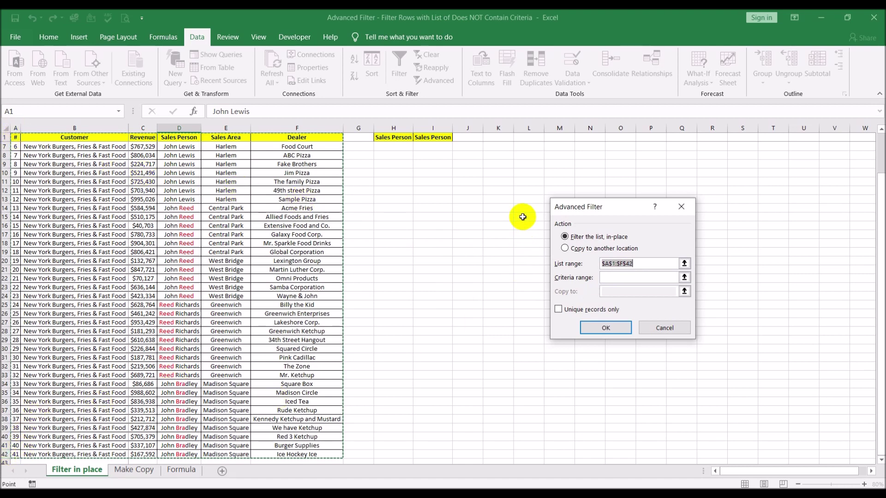
pyautogui.click(621, 279)
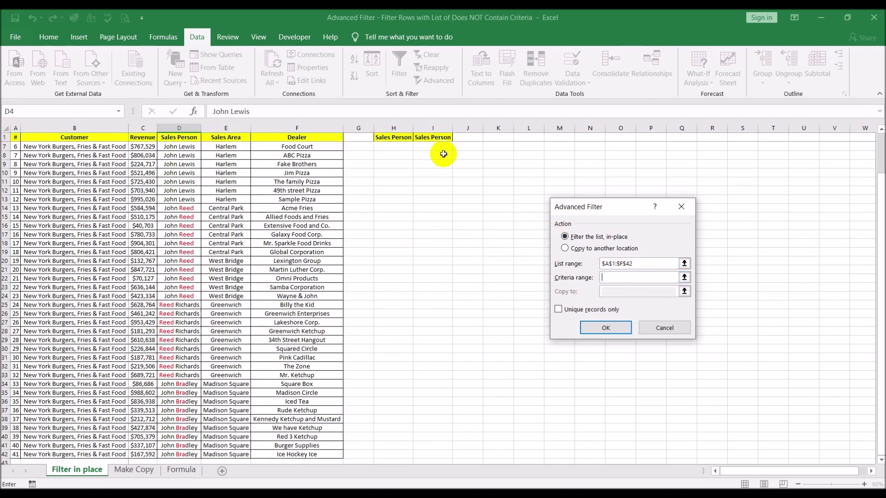
pyautogui.scroll(2, 431, 172)
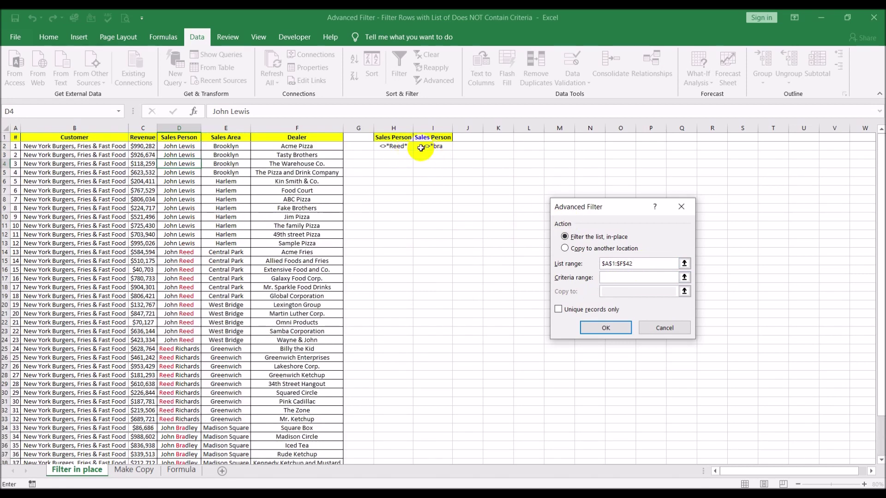
pyautogui.click(398, 137)
pyautogui.moveTo(397, 136); pyautogui.dragTo(426, 145)
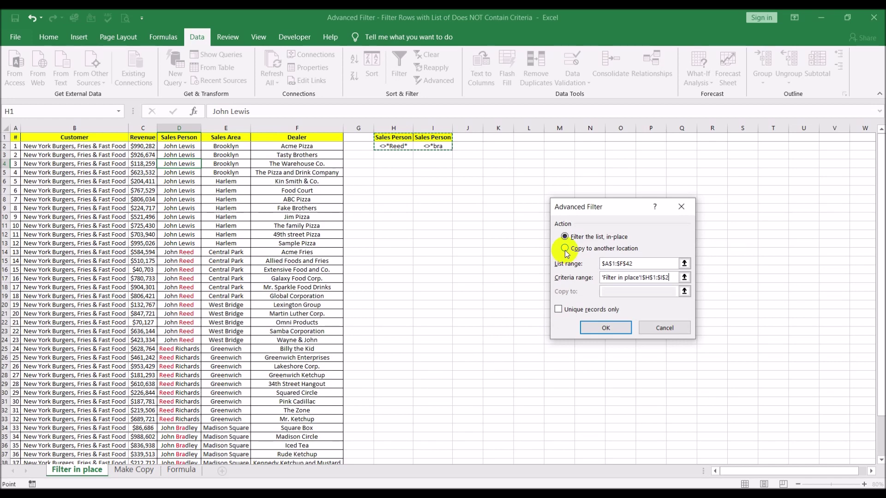
# Apply the in-place Advanced Filter and check the sales person in the Madison Square rows against the criteria.
pyautogui.click(592, 329)
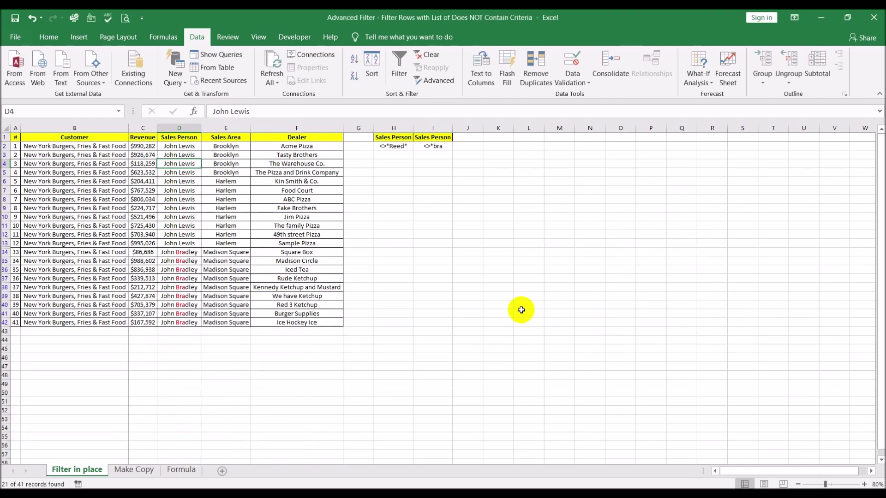
pyautogui.click(520, 311)
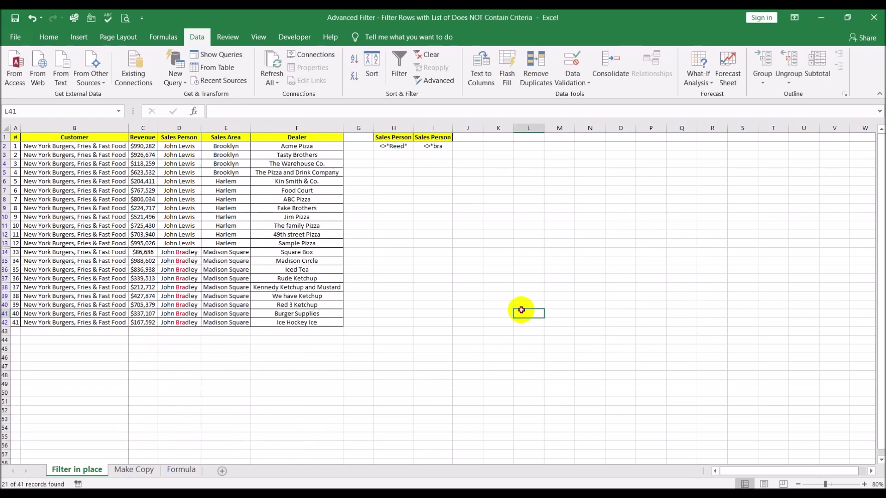
pyautogui.click(182, 252)
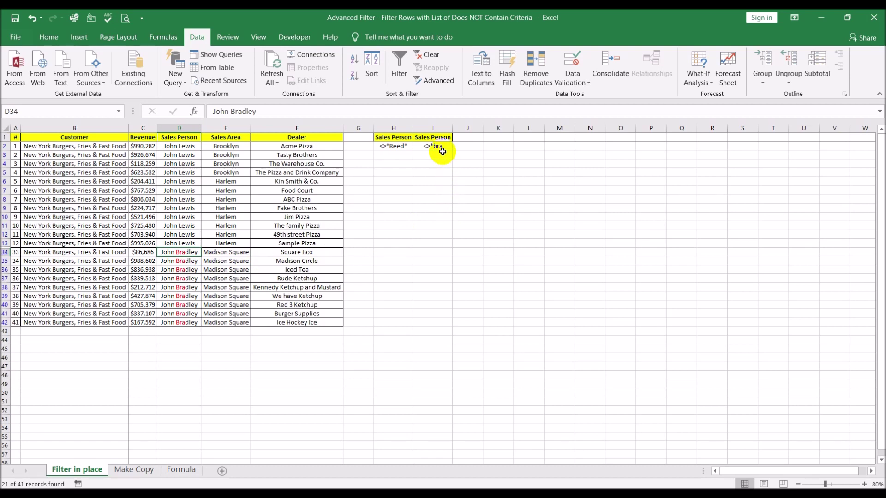
# Add an asterisk wildcard to the end of the I2 criterion to make it <>*bra*.
pyautogui.click(442, 149)
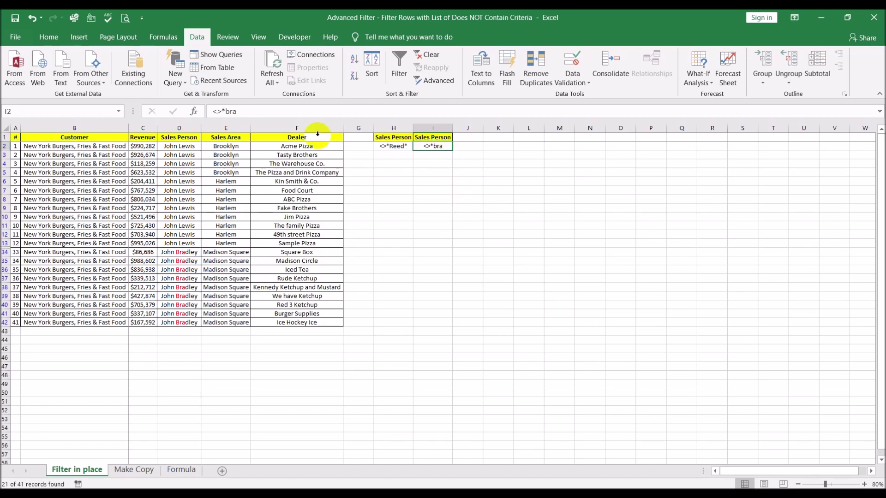
pyautogui.click(284, 113)
pyautogui.write('*')
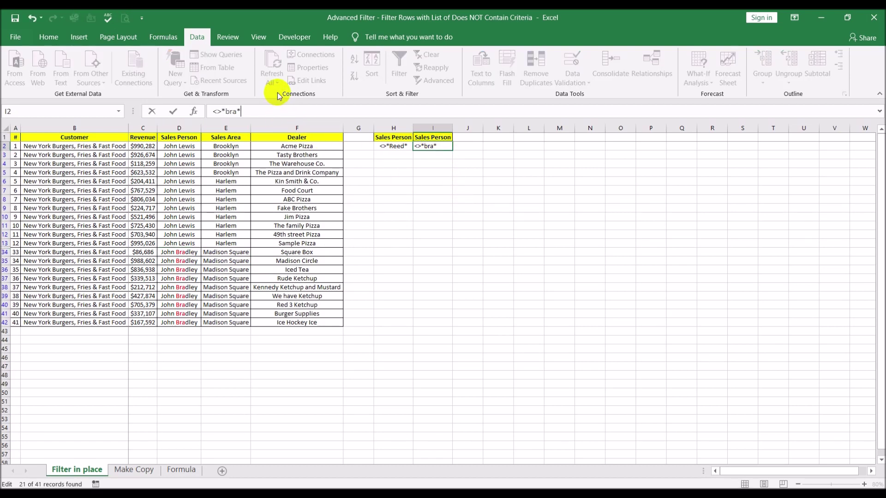
pyautogui.press('Return')
# Rerun the in-place Advanced Filter on the sales table A1:F42 with criteria range H1:I2.
pyautogui.click(242, 181)
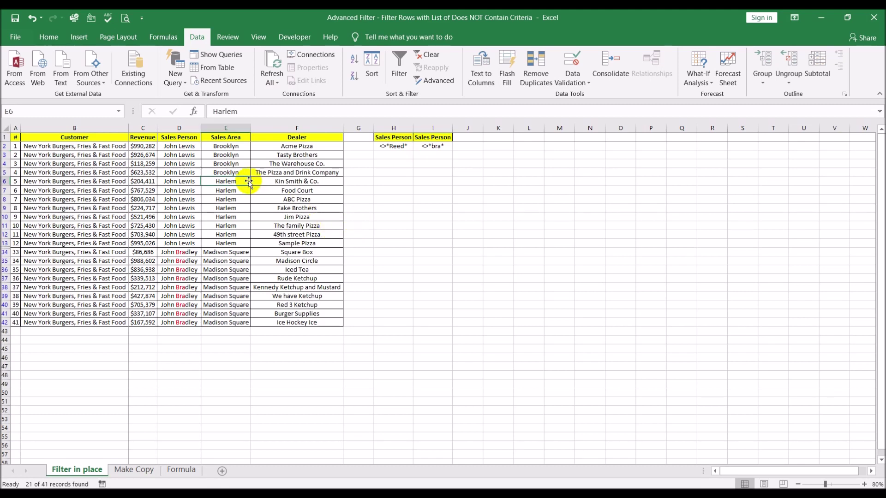
pyautogui.click(432, 80)
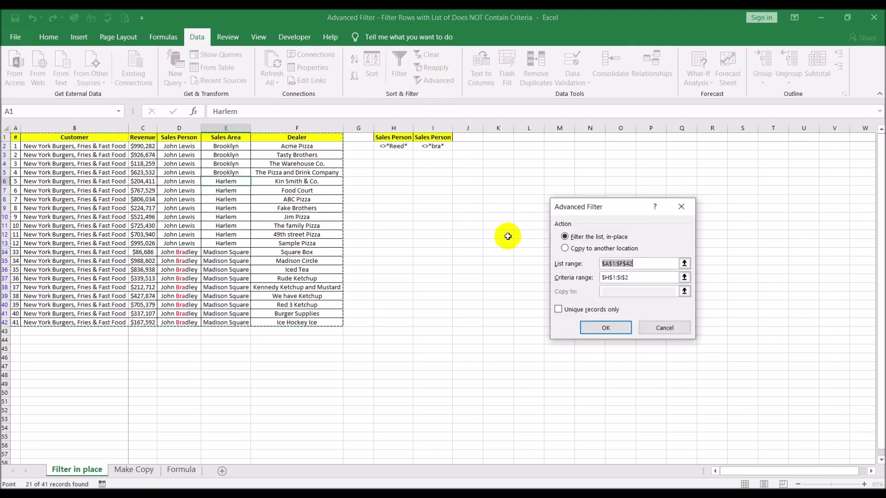
pyautogui.click(605, 328)
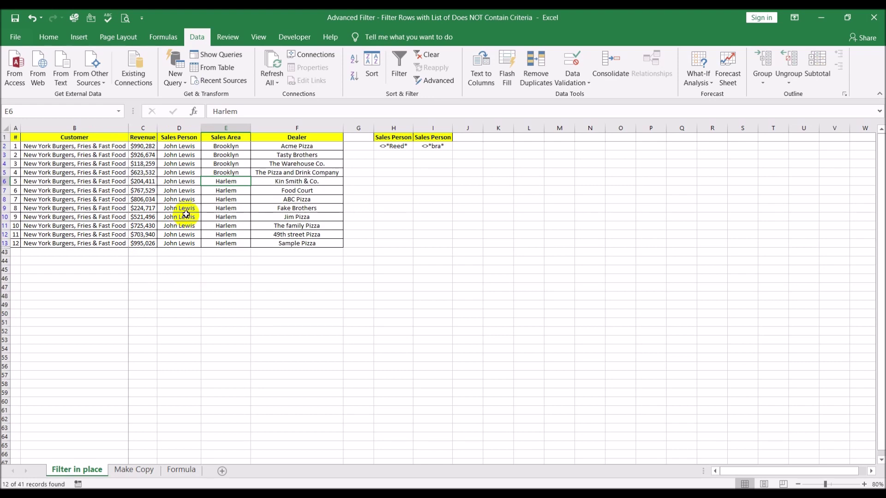
# Copy the criteria range H1:I2 from the Filter in place sheet to H1 on the Make Copy sheet.
pyautogui.click(125, 470)
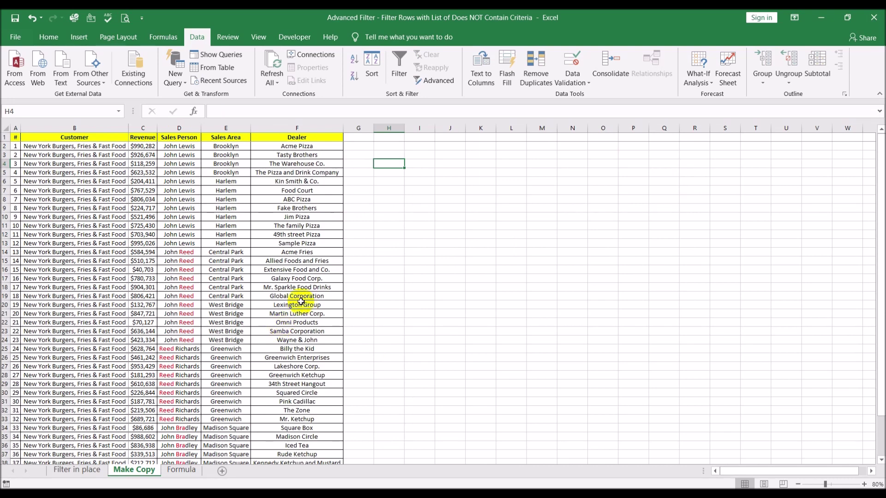
pyautogui.click(61, 467)
pyautogui.moveTo(391, 138); pyautogui.dragTo(420, 145)
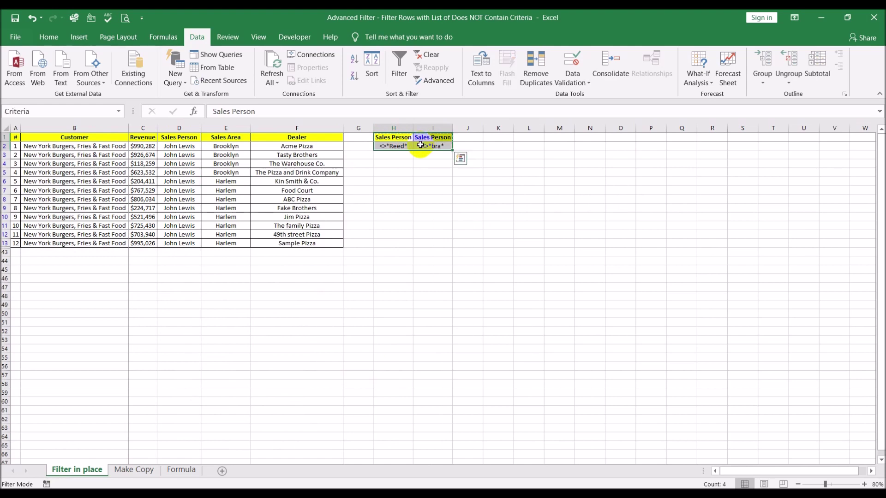
pyautogui.hotkey('ctrl', 'c')
pyautogui.click(127, 470)
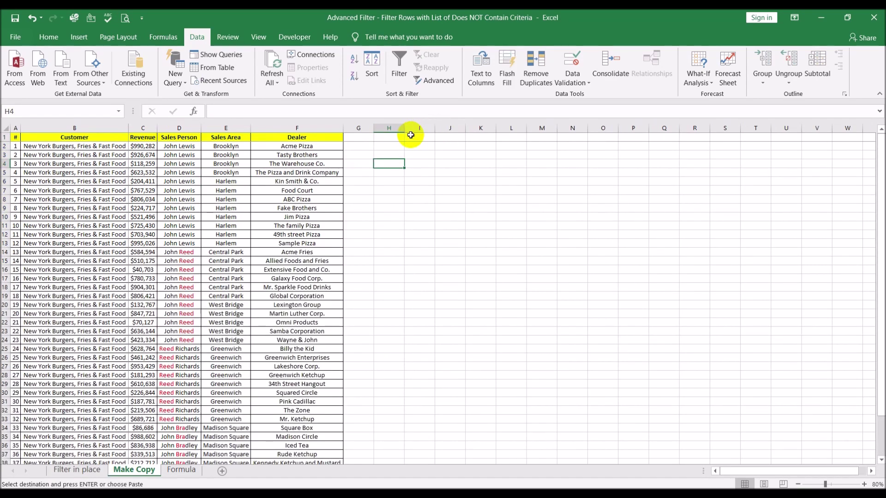
pyautogui.click(390, 136)
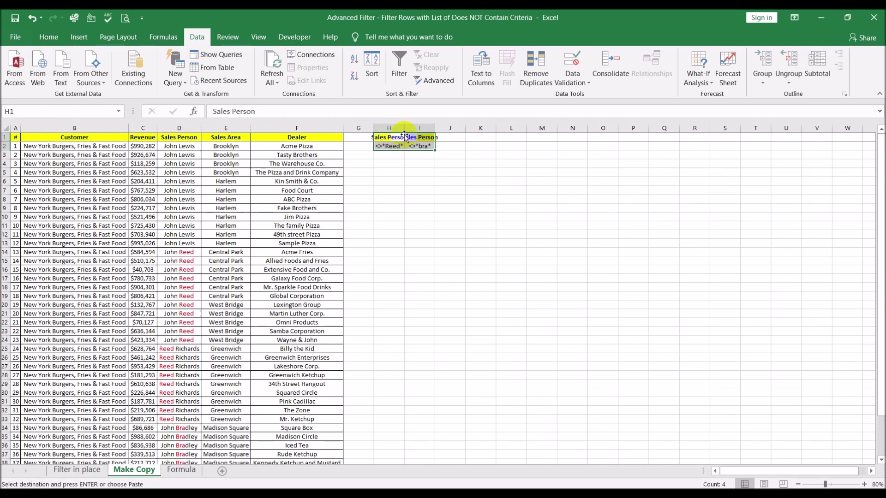
# Autofit the widths of columns H and I to the criteria headers on the Make Copy sheet.
pyautogui.doubleClick(404, 128)
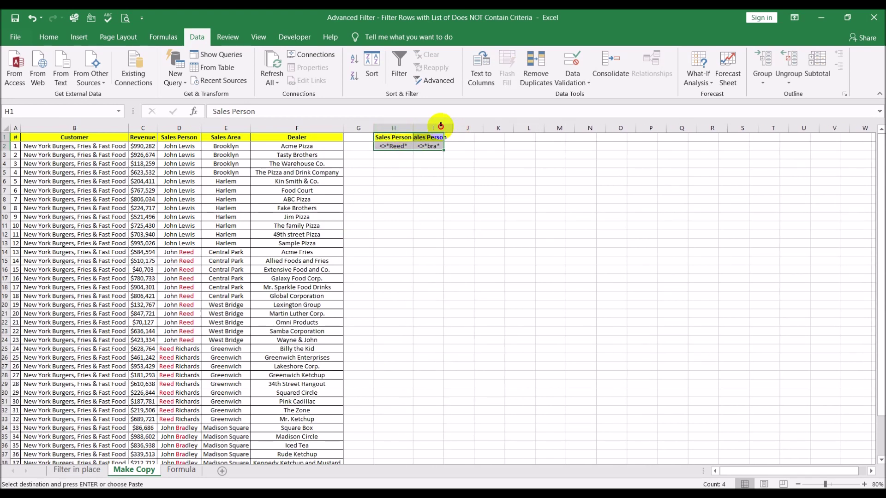
pyautogui.doubleClick(441, 127)
pyautogui.click(576, 225)
# Start an Advanced Filter on the Make Copy sheet's sales table A1:F42 and set its criteria range to H1:I2.
pyautogui.click(110, 202)
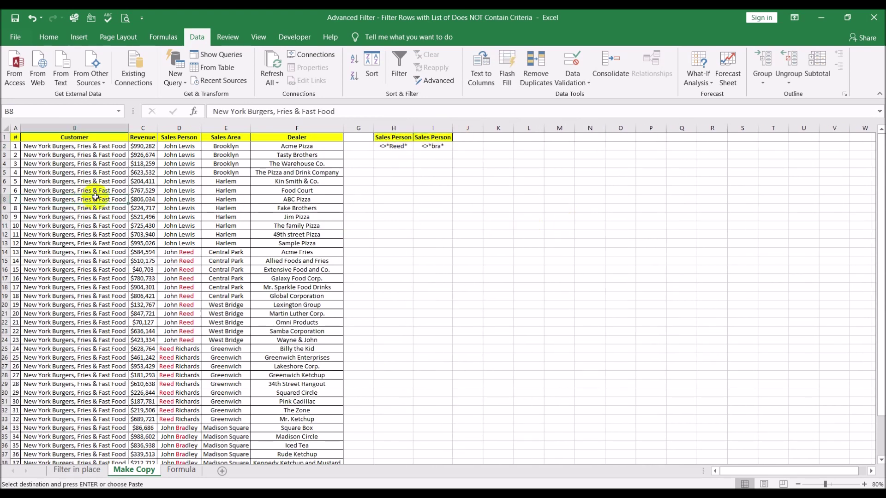
pyautogui.click(170, 190)
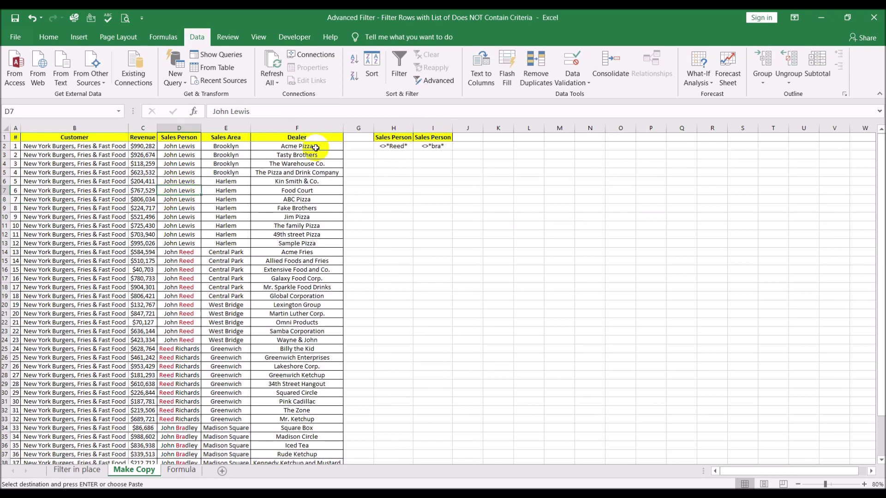
pyautogui.click(437, 82)
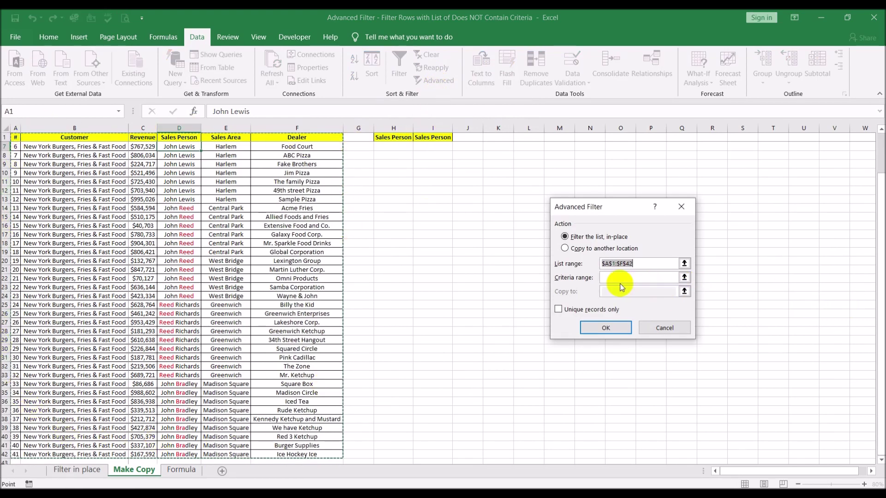
pyautogui.click(610, 278)
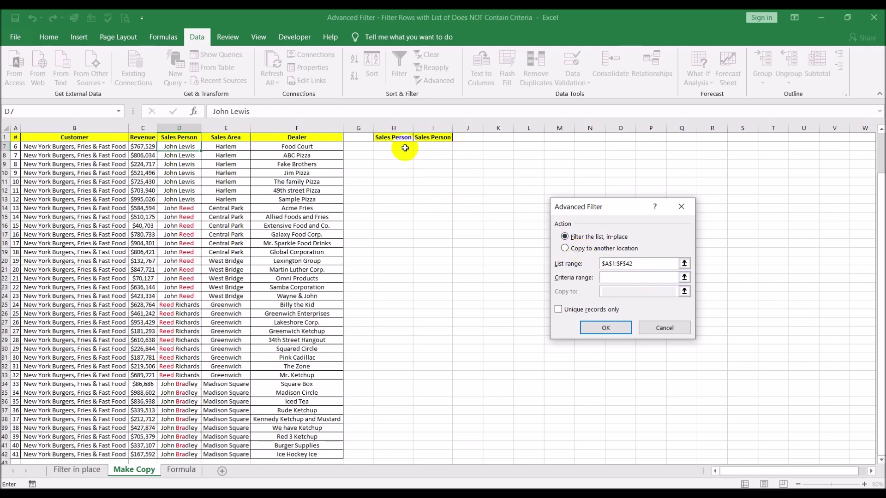
pyautogui.scroll(2, 401, 147)
pyautogui.moveTo(405, 137); pyautogui.dragTo(421, 146)
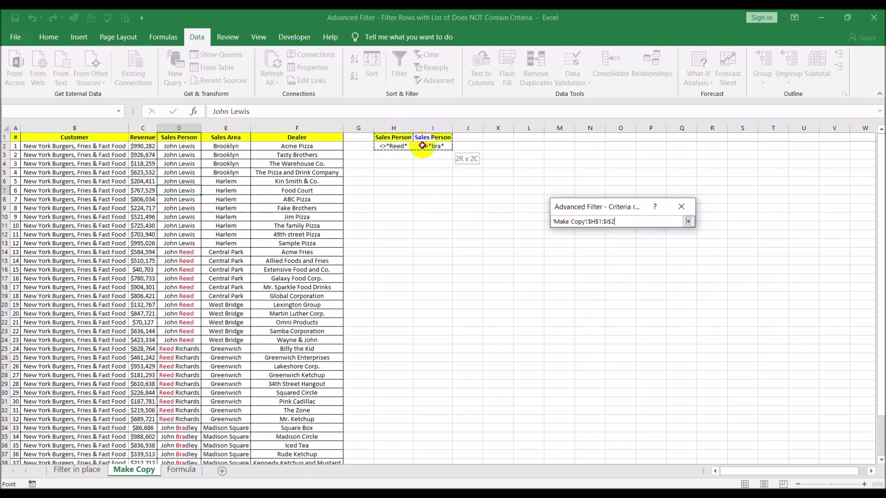
pyautogui.moveTo(422, 146); pyautogui.dragTo(422, 146)
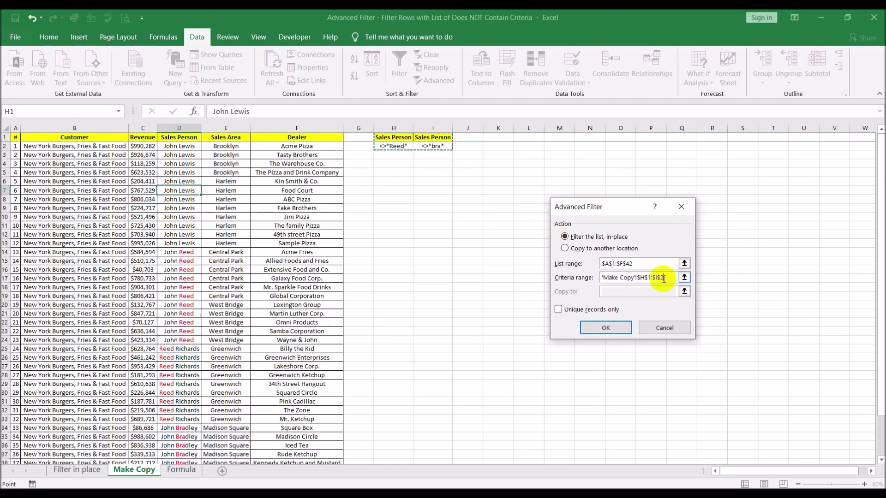
# Set the Advanced Filter to copy its results to another location starting at M1, and run it.
pyautogui.click(565, 251)
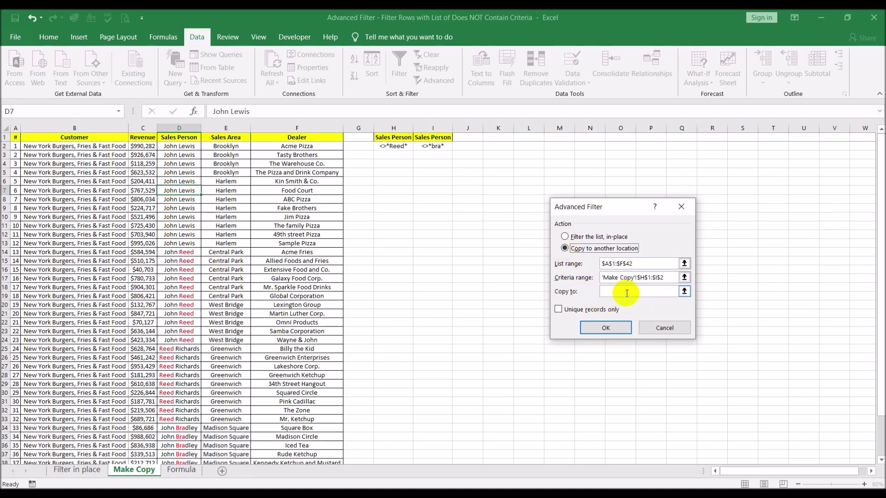
pyautogui.click(617, 291)
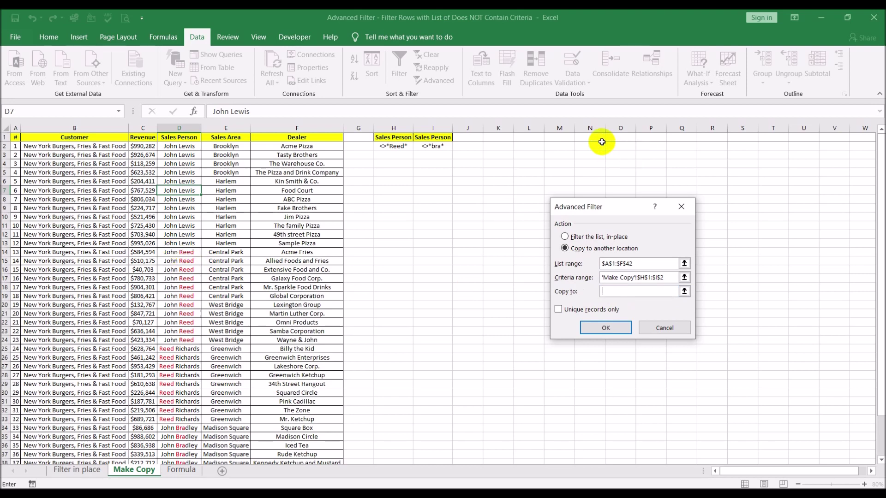
pyautogui.click(562, 136)
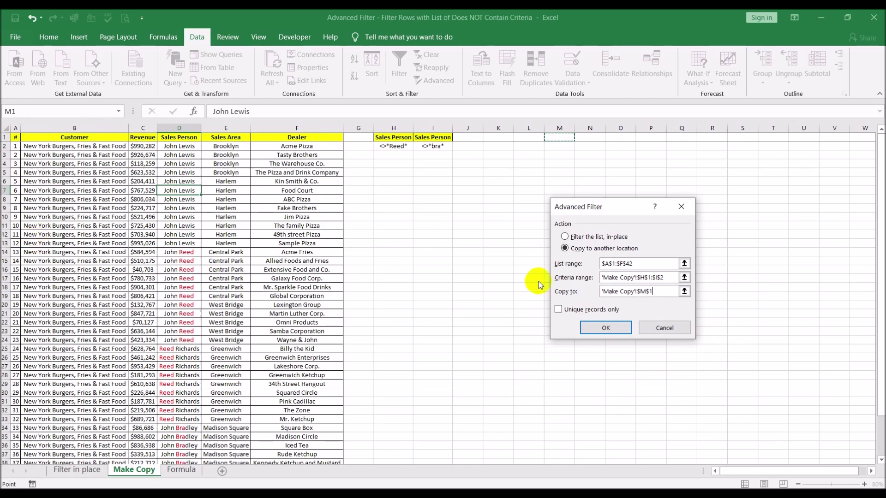
pyautogui.click(611, 330)
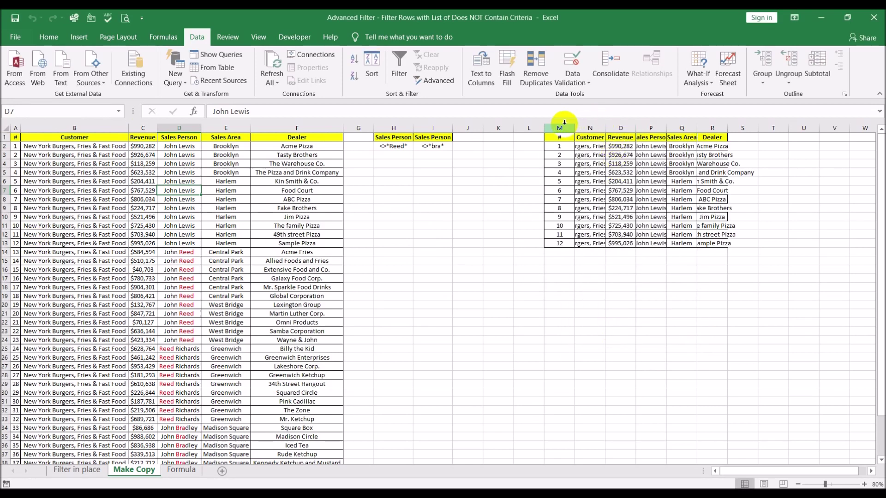
# Autofit the widths of columns M through R holding the copied results.
pyautogui.moveTo(559, 128); pyautogui.dragTo(711, 126)
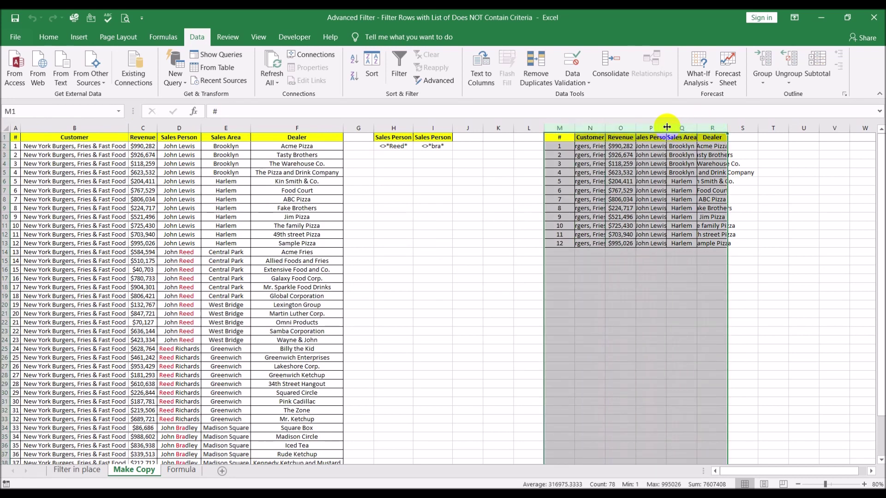
pyautogui.doubleClick(667, 127)
pyautogui.click(464, 251)
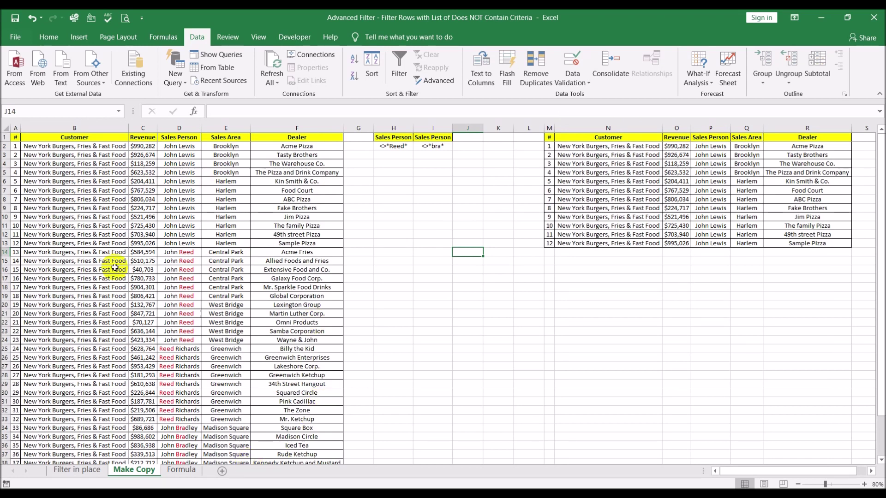
# Compare the results on the Filter in place and Make Copy sheets, examining the Sales Person cells D14:D42 that the criteria exclude.
pyautogui.click(98, 471)
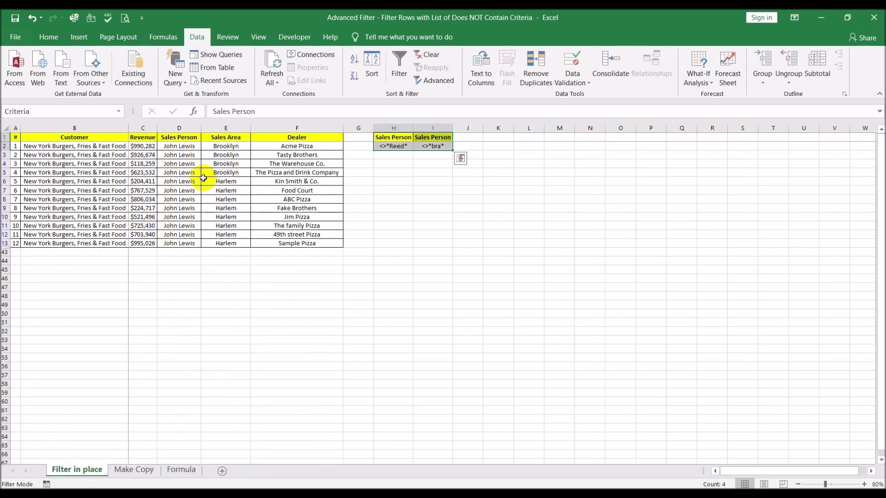
pyautogui.click(130, 470)
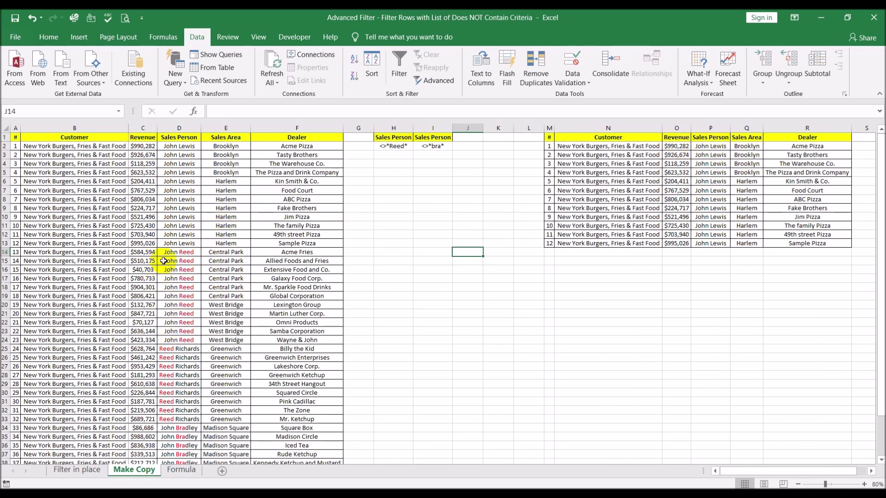
pyautogui.moveTo(166, 252); pyautogui.dragTo(176, 419)
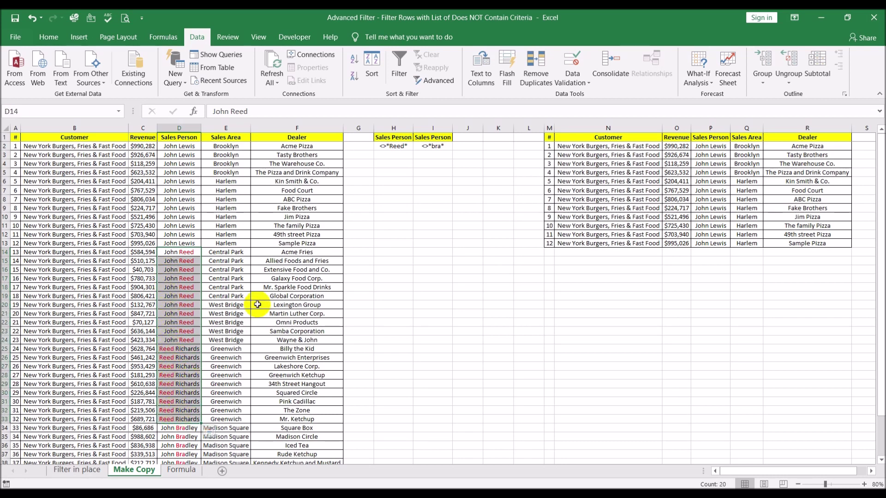
pyautogui.scroll(-3, 259, 300)
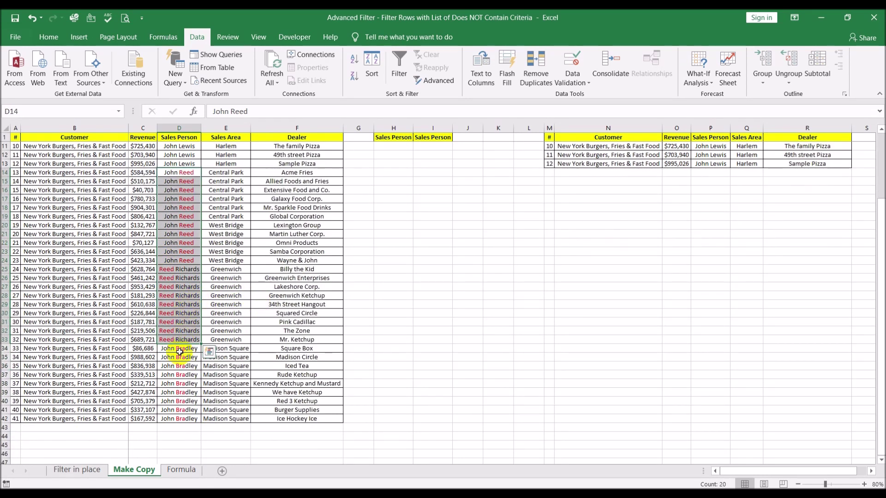
pyautogui.moveTo(176, 348); pyautogui.dragTo(181, 417)
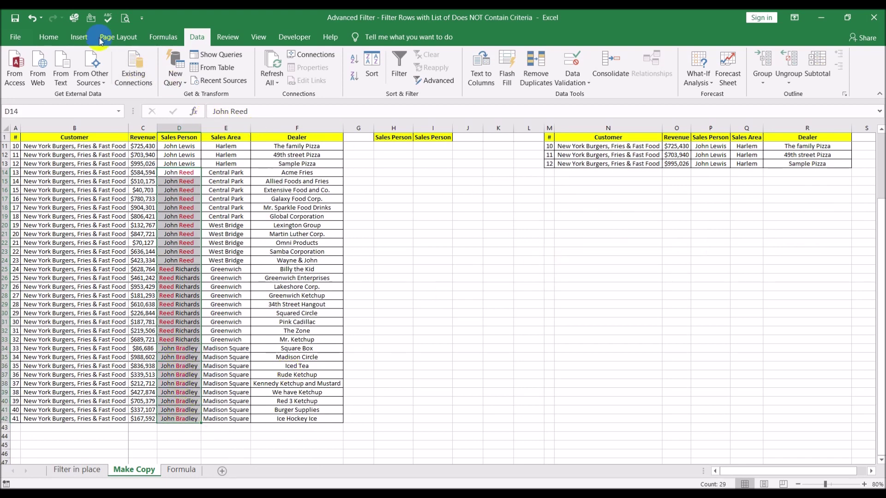
pyautogui.scroll(3, 665, 182)
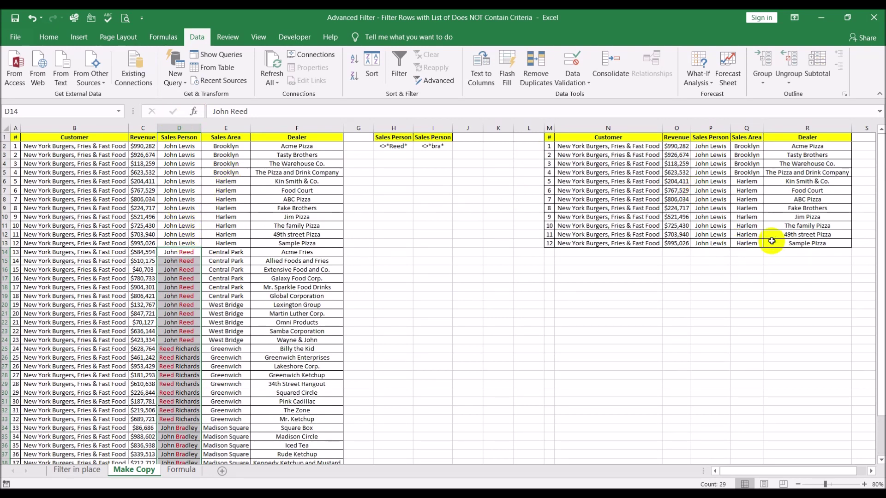
pyautogui.click(637, 338)
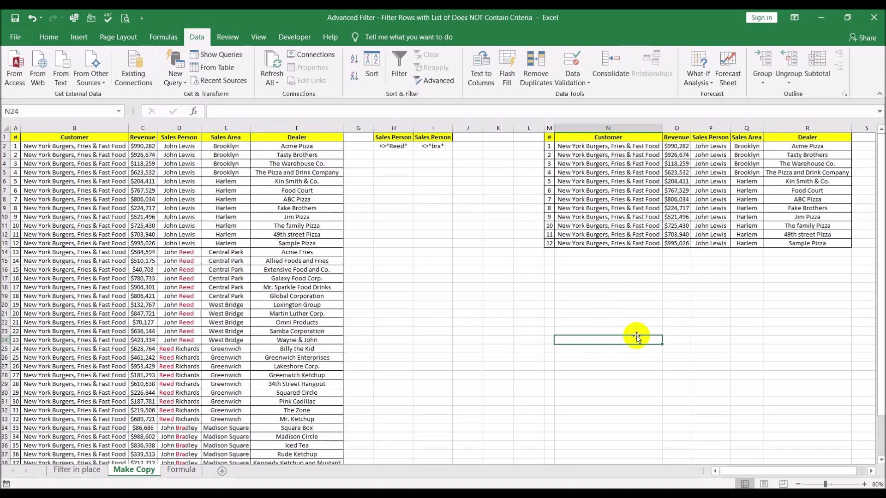
pyautogui.click(69, 470)
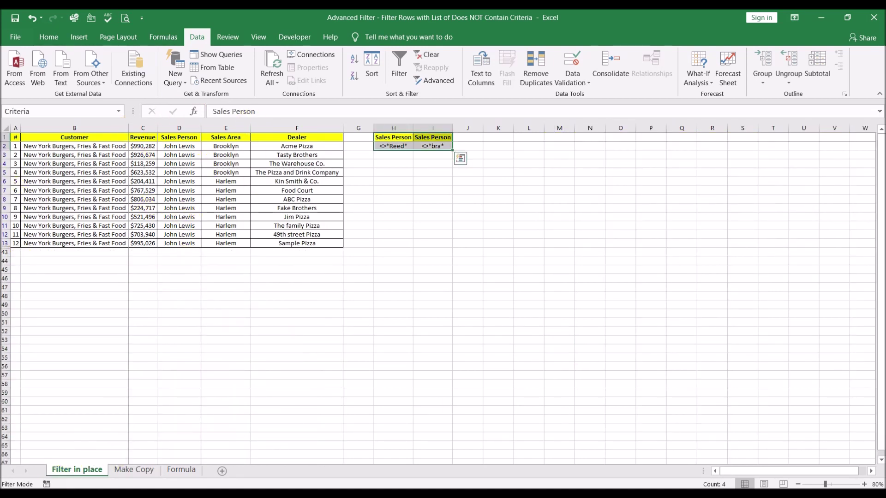
pyautogui.click(134, 470)
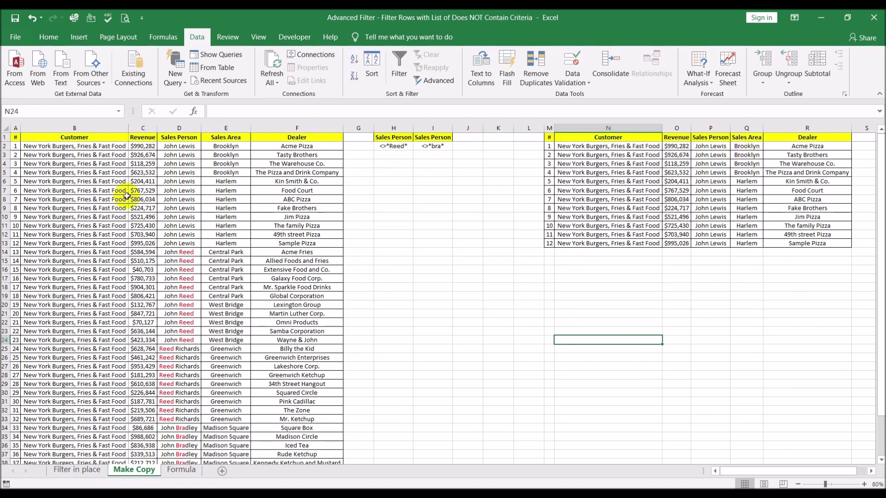
pyautogui.click(90, 475)
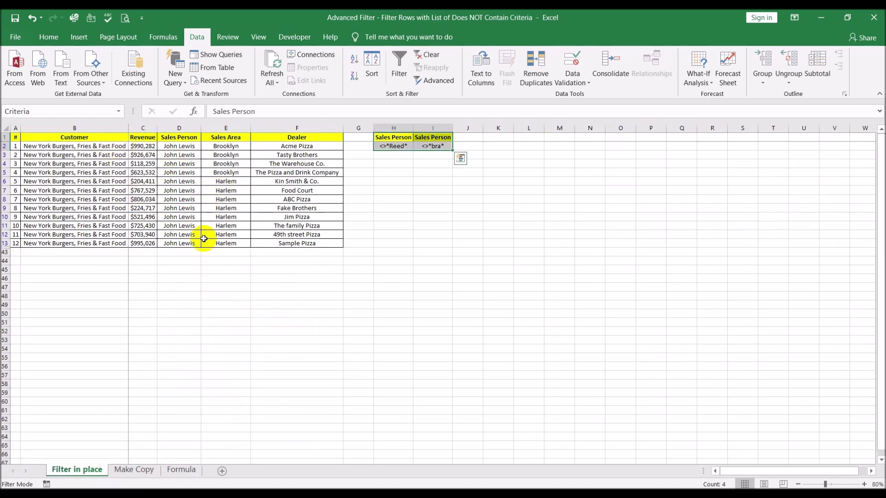
# Enter the formula =SEARCH("reed",D2) in cell G2 of the Formula sheet.
pyautogui.click(185, 470)
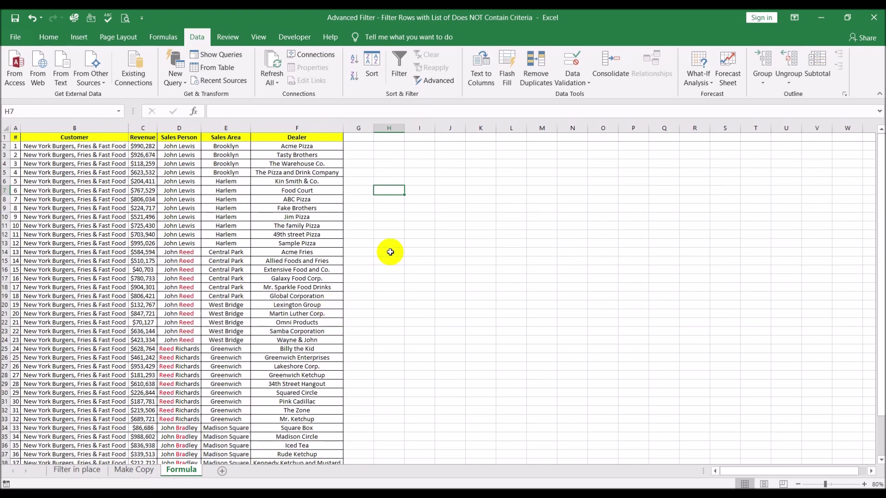
pyautogui.click(353, 145)
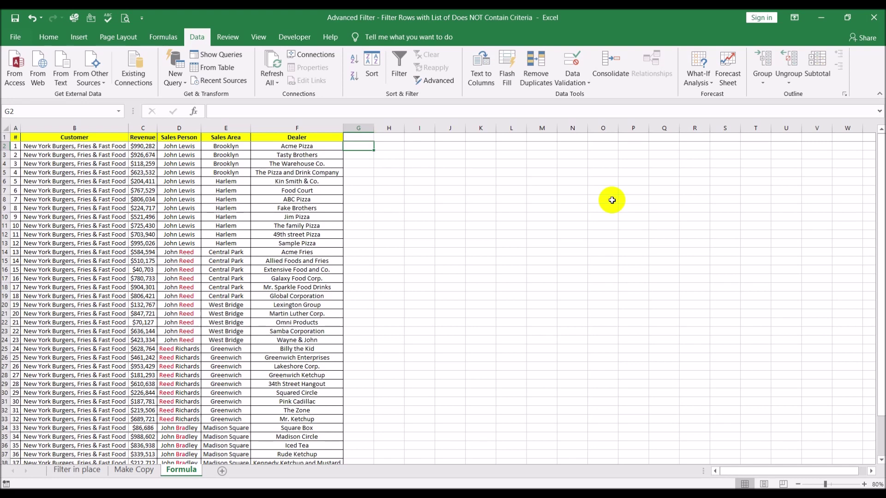
pyautogui.write('=searcg')
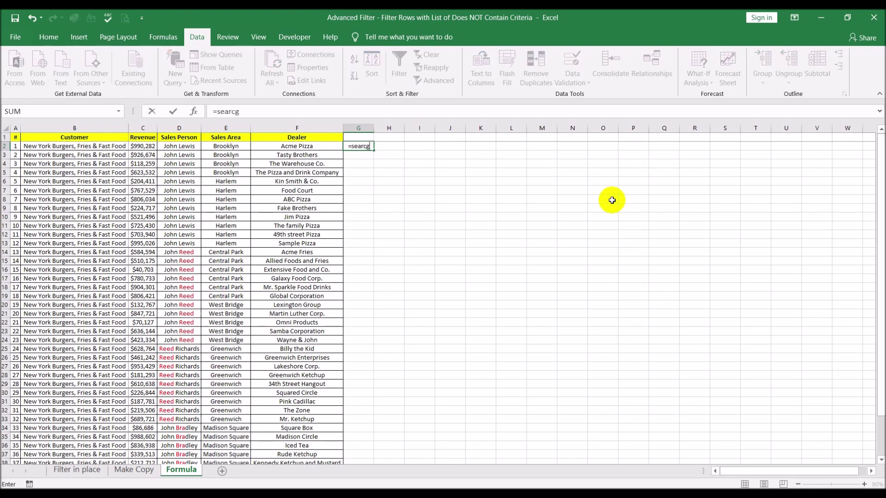
pyautogui.press('BackSpace')
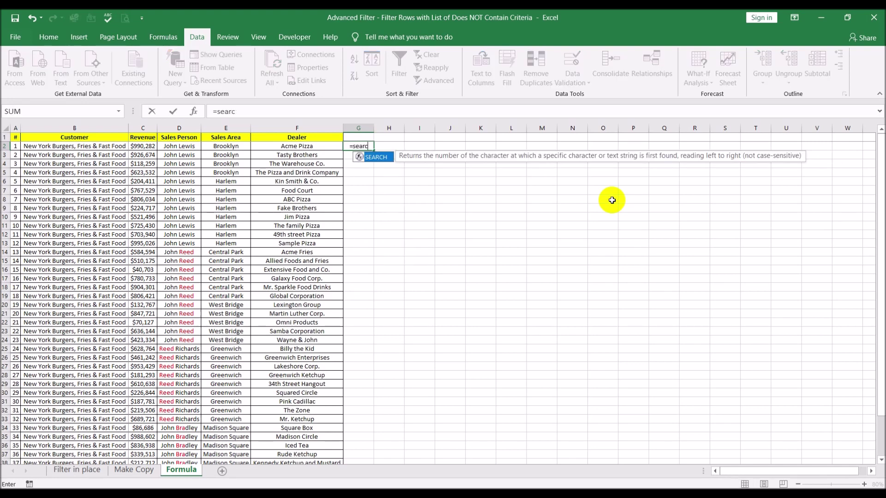
pyautogui.doubleClick(381, 158)
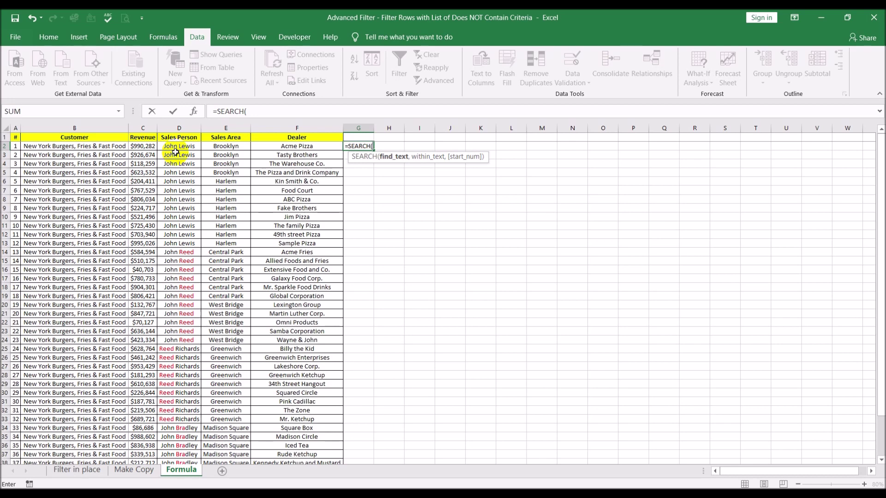
pyautogui.write('"r')
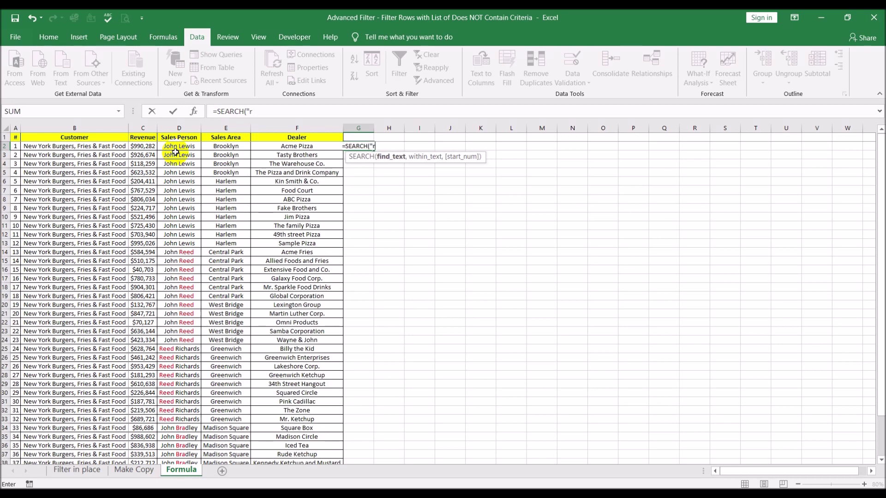
pyautogui.write('eed"')
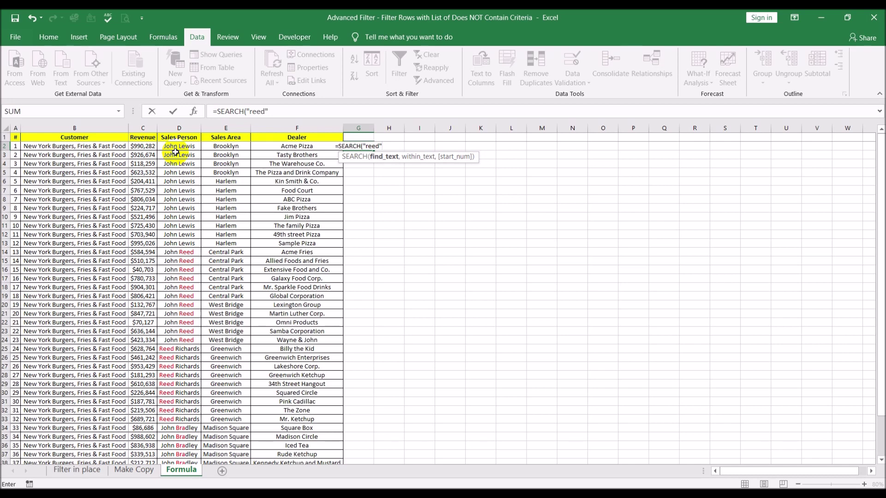
pyautogui.write(',')
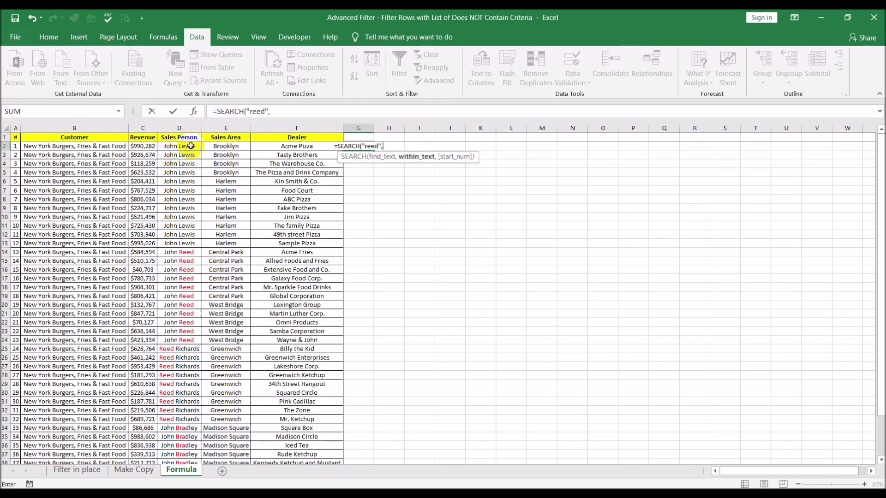
pyautogui.click(189, 146)
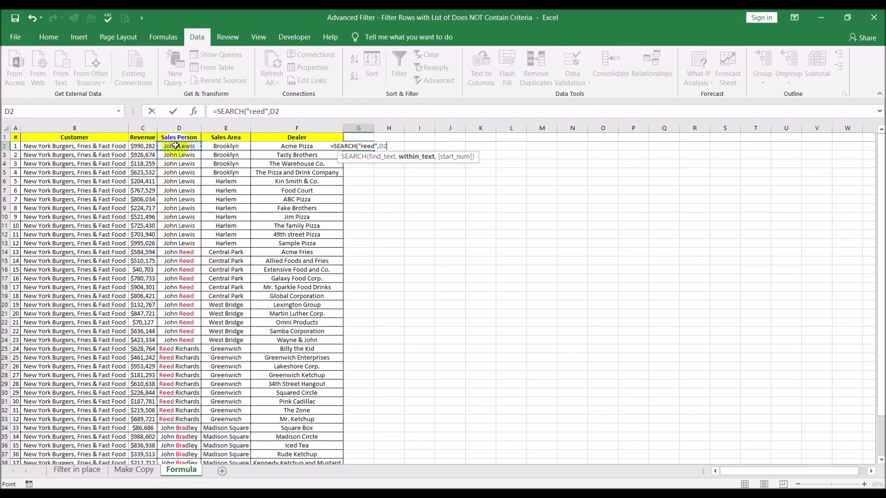
pyautogui.write(')')
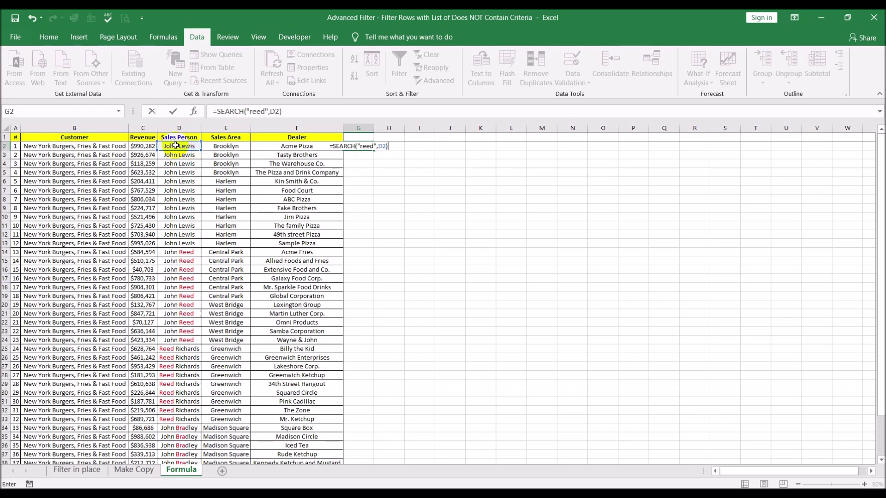
pyautogui.press('BackSpace')
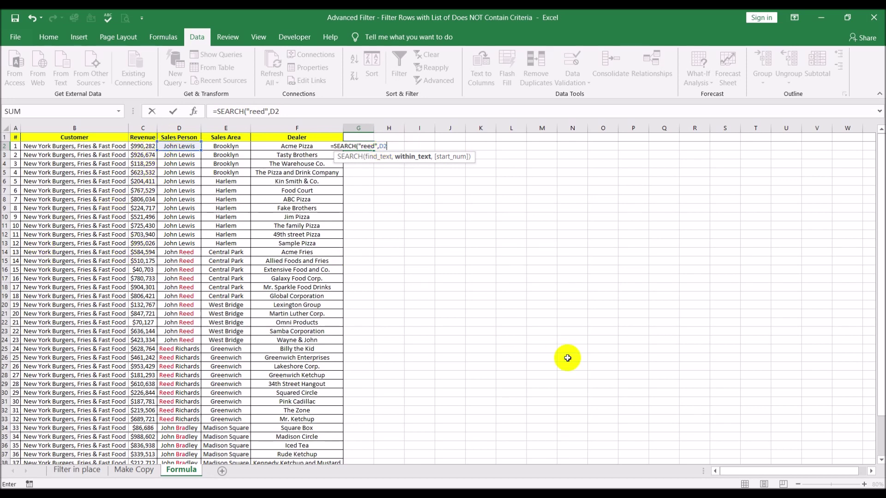
pyautogui.write(')')
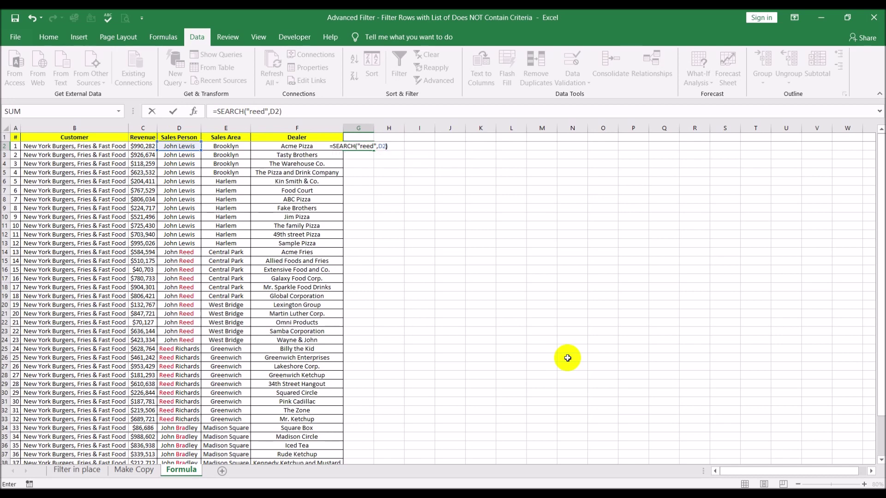
pyautogui.press('Return')
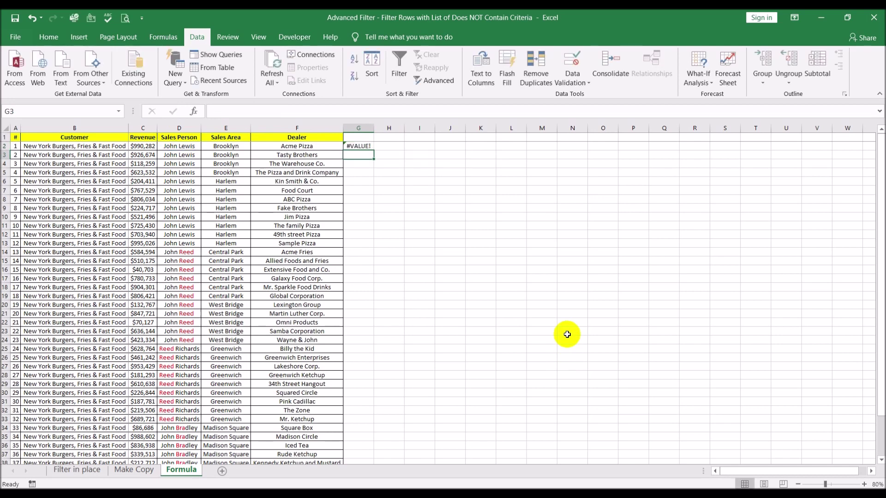
# Fill the SEARCH formula from G2 down to G42 and autofit column G, checking the results in G14 and G25:G33.
pyautogui.click(358, 146)
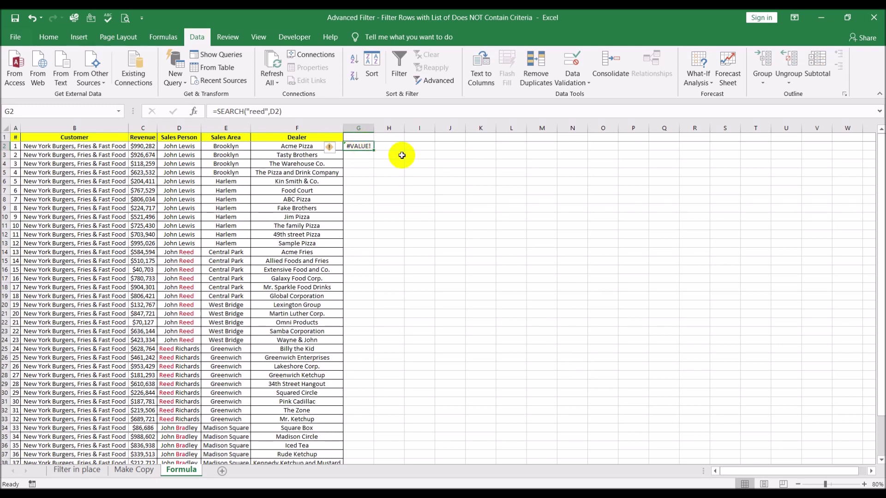
pyautogui.doubleClick(372, 151)
pyautogui.doubleClick(374, 128)
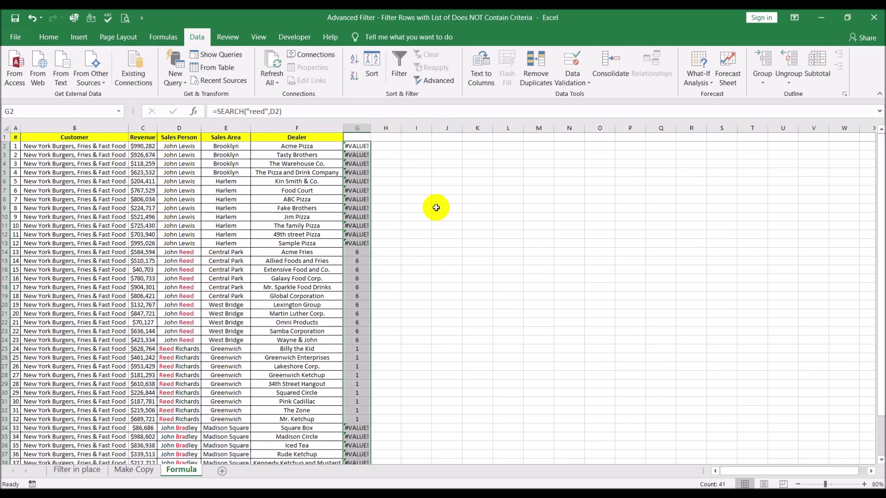
pyautogui.click(436, 208)
pyautogui.click(358, 252)
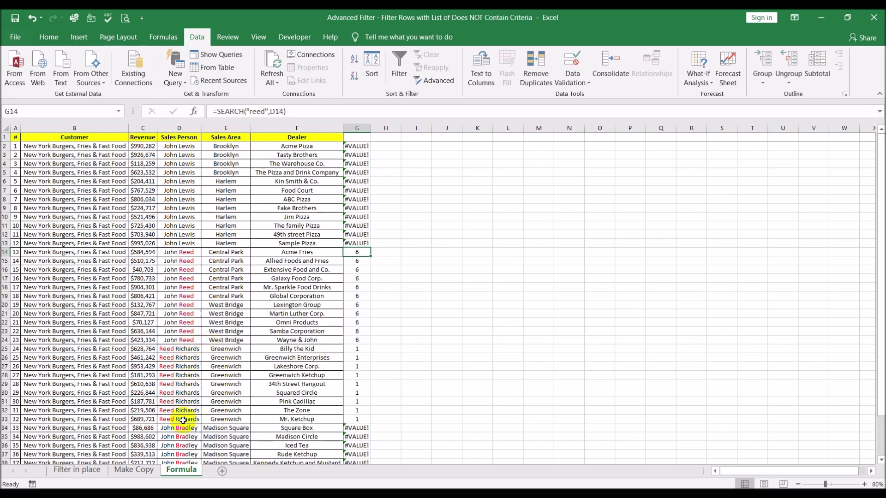
pyautogui.moveTo(360, 349); pyautogui.dragTo(354, 416)
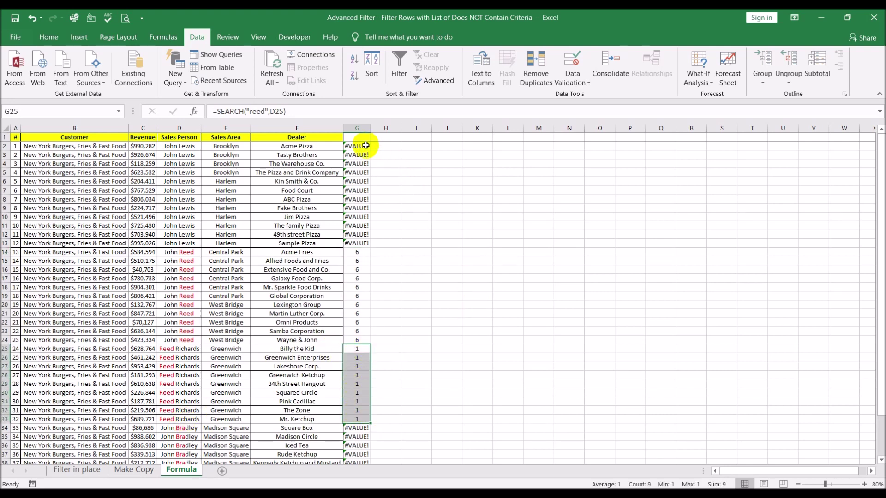
# Append +SEARCH("bra",D2) to the formula in G2 and fill it down column G to the end of the table.
pyautogui.click(355, 146)
pyautogui.click(314, 112)
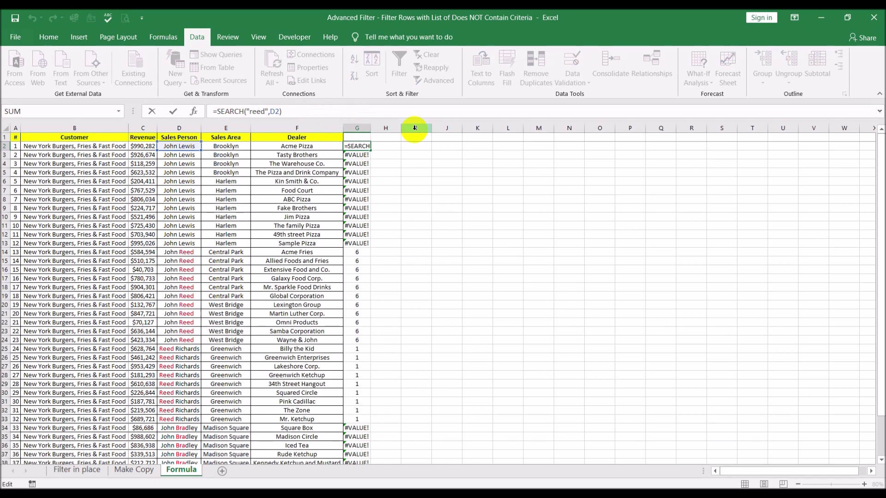
pyautogui.write('+')
pyautogui.write('sea')
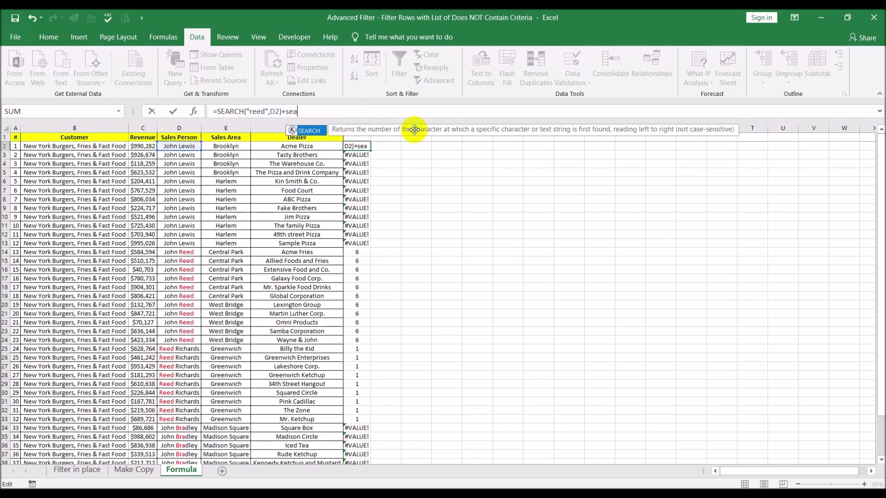
pyautogui.write('rch(')
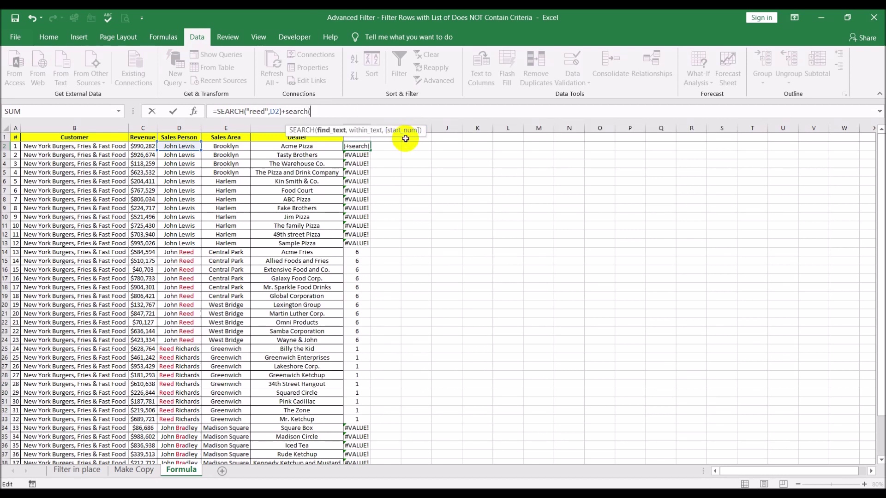
pyautogui.write('"bra",')
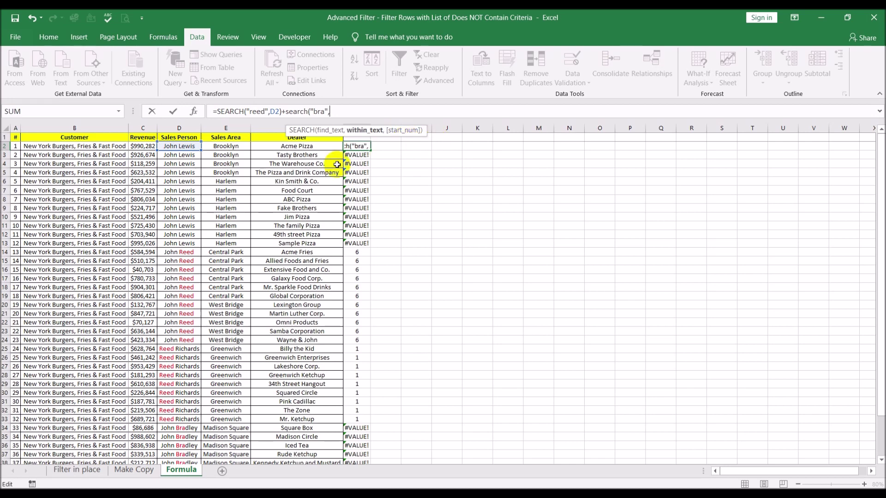
pyautogui.click(182, 146)
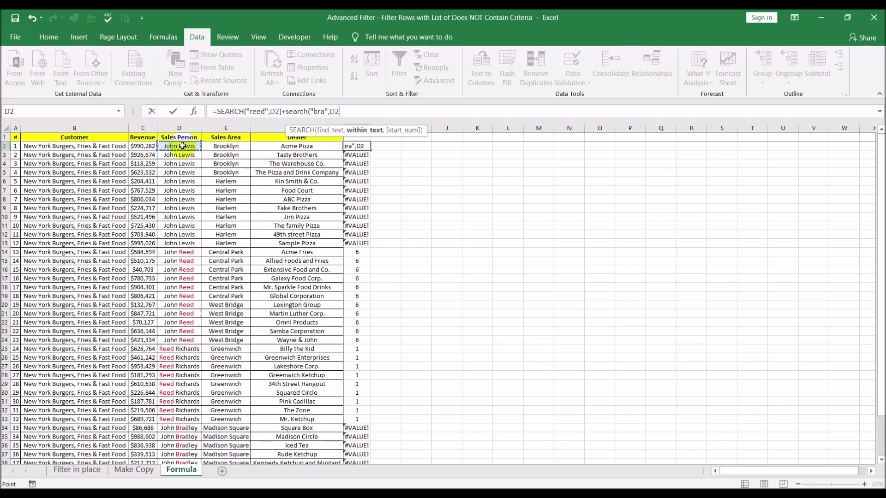
pyautogui.write(')')
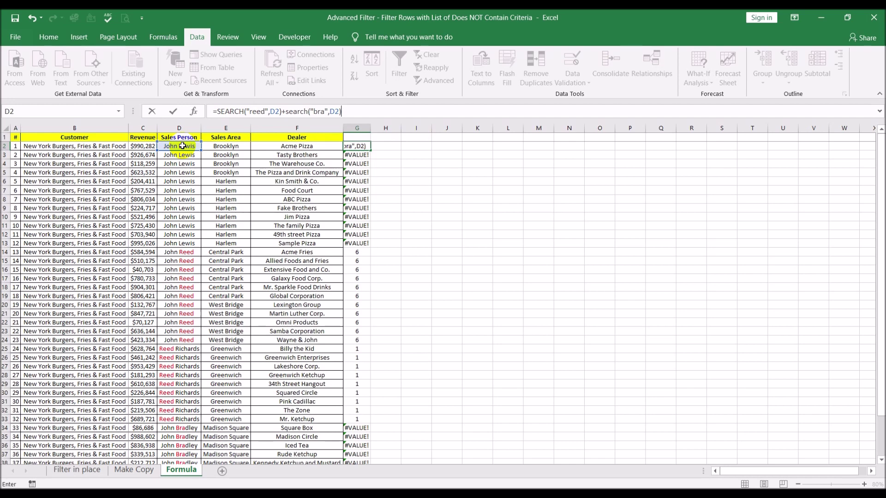
pyautogui.press('Return')
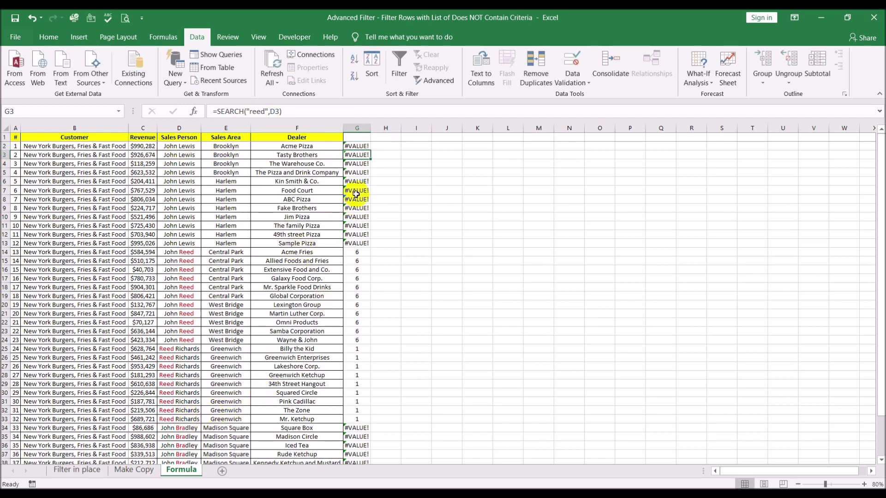
pyautogui.click(356, 147)
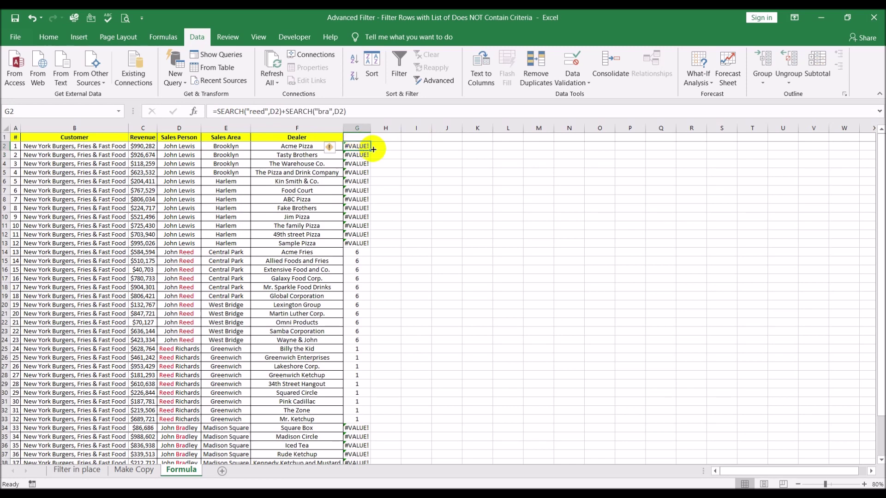
pyautogui.doubleClick(372, 149)
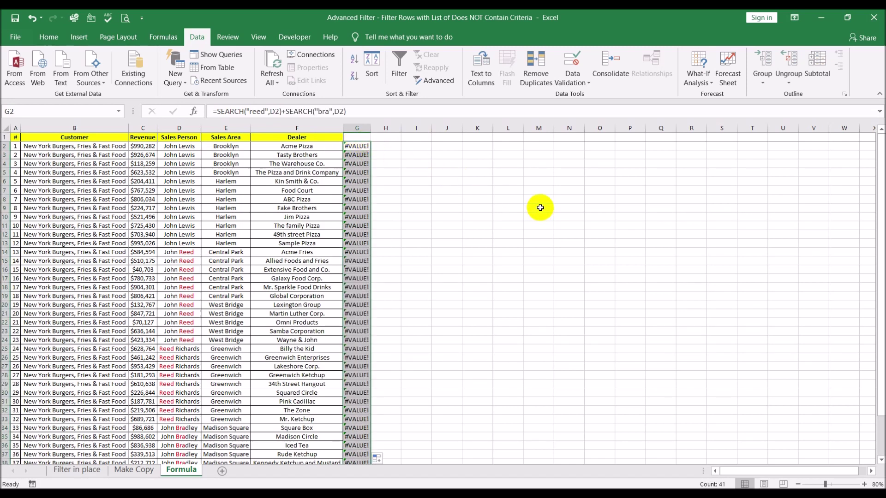
# Wrap the SEARCH("reed",D2) part of G2's formula in IFERROR with 0 as the error value.
pyautogui.click(356, 146)
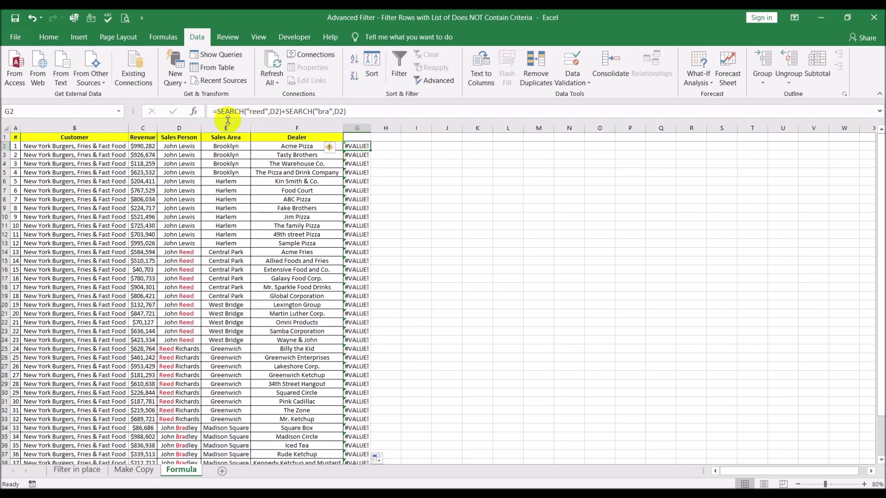
pyautogui.click(217, 111)
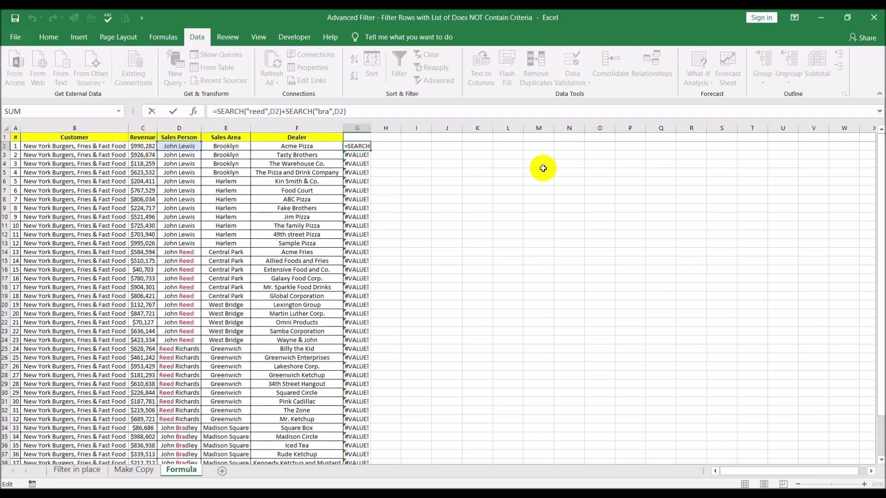
pyautogui.write('ife')
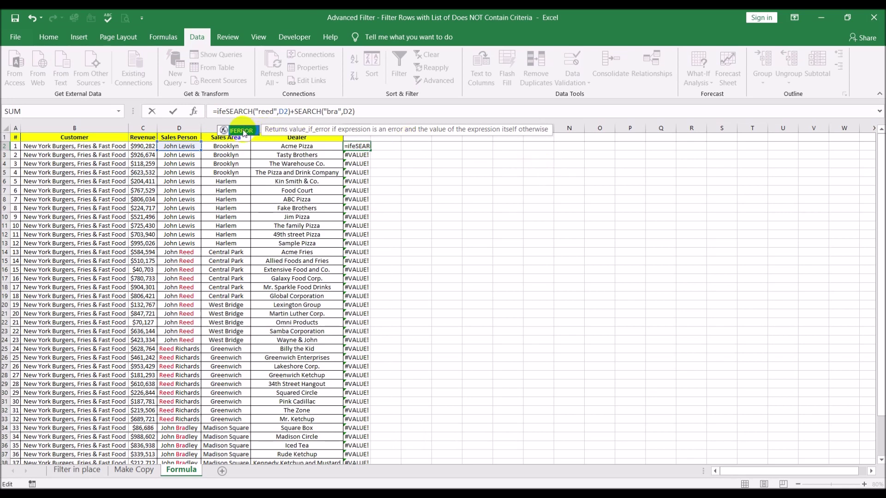
pyautogui.doubleClick(241, 130)
pyautogui.click(313, 112)
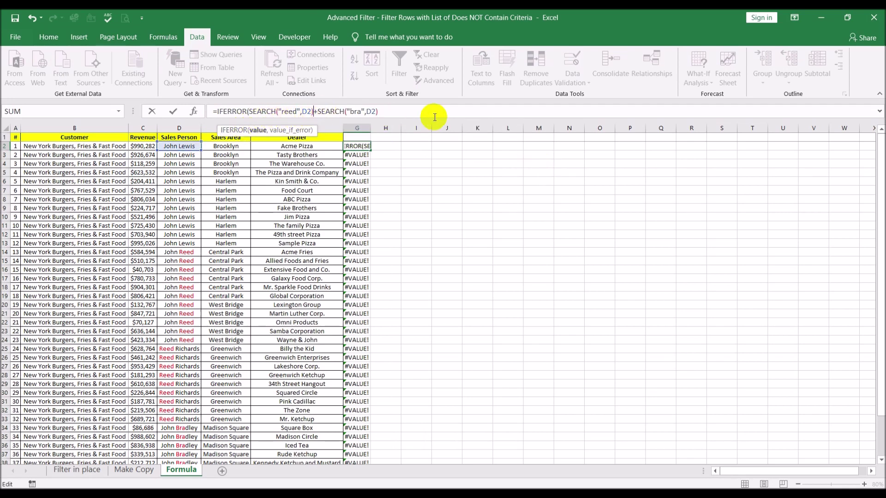
pyautogui.write(',0)')
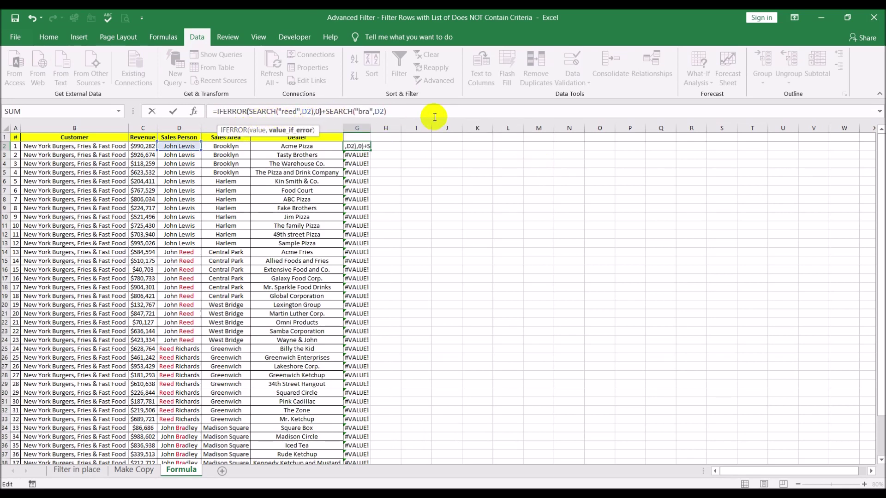
# Wrap the SEARCH("bra",D2) part of G2's formula in IFERROR, also returning 0 on an error.
pyautogui.click(324, 111)
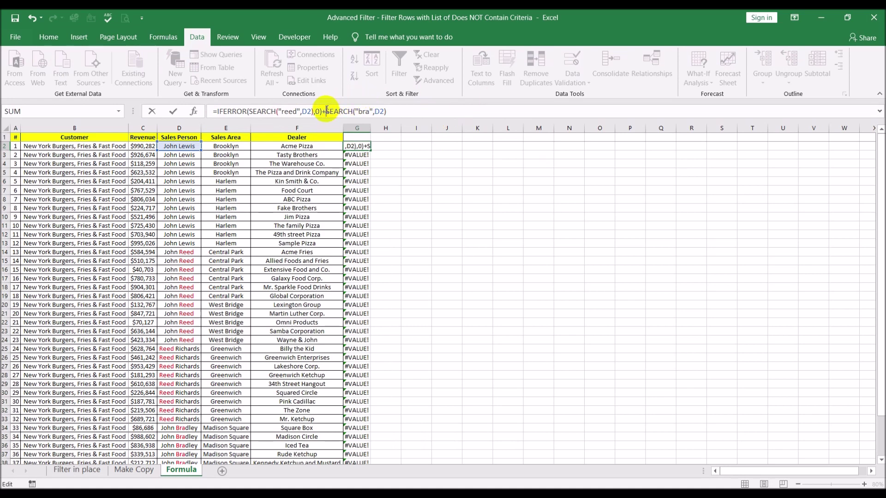
pyautogui.write('if')
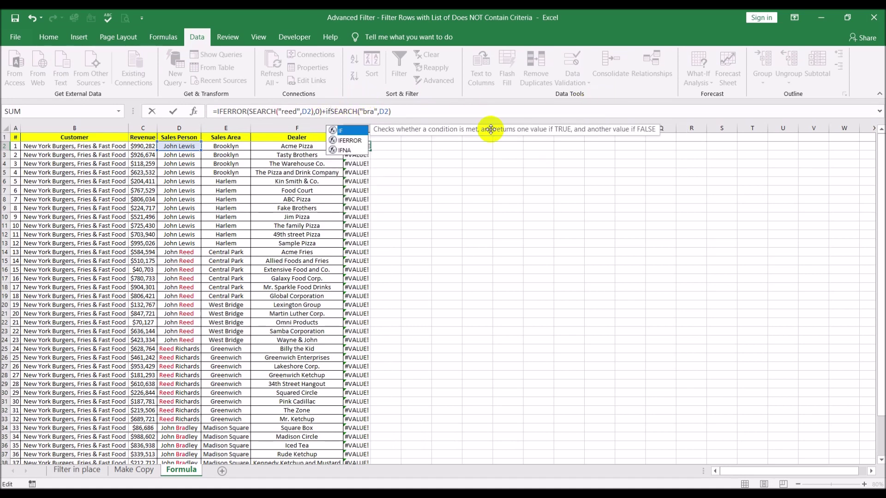
pyautogui.doubleClick(348, 140)
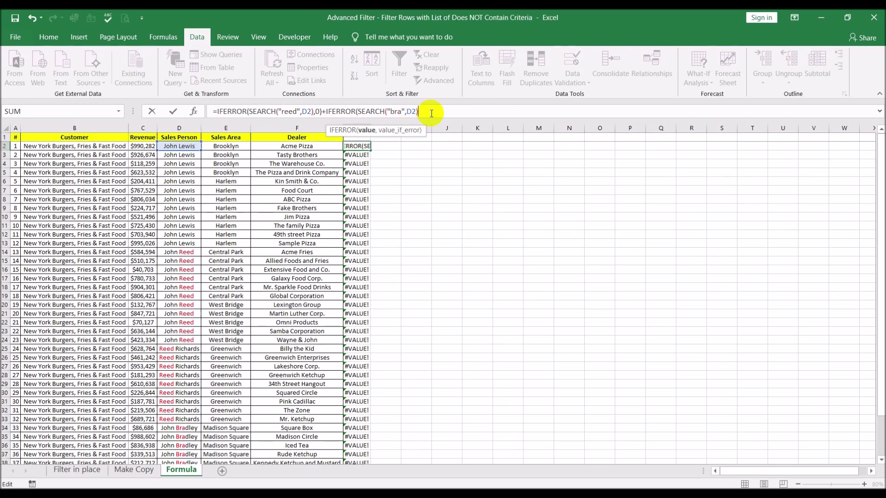
pyautogui.write(',0)')
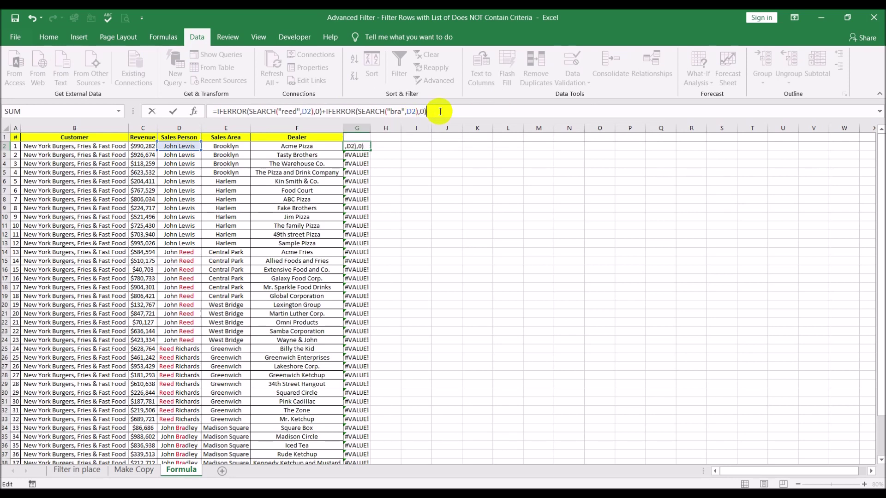
# Fill G2's combined IFERROR formula down column G to the end of the table and check the results, including G14.
pyautogui.press('Return')
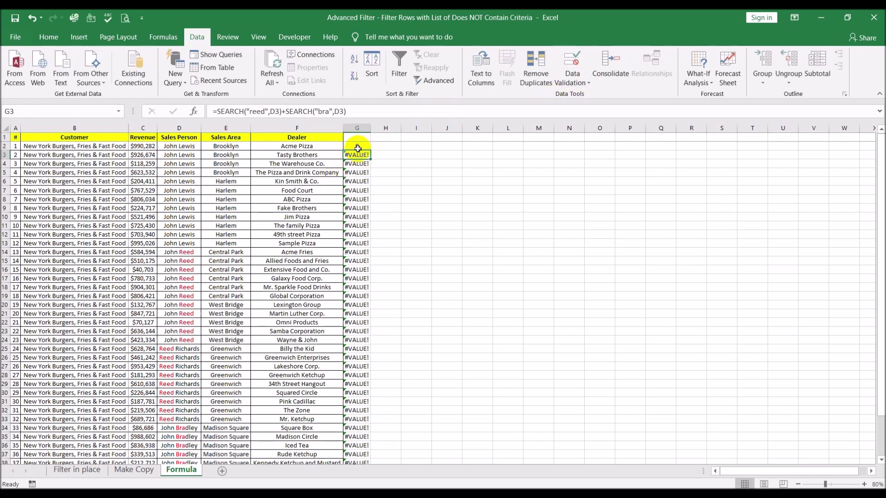
pyautogui.click(358, 147)
pyautogui.moveTo(370, 150); pyautogui.dragTo(370, 150)
pyautogui.doubleClick(370, 151)
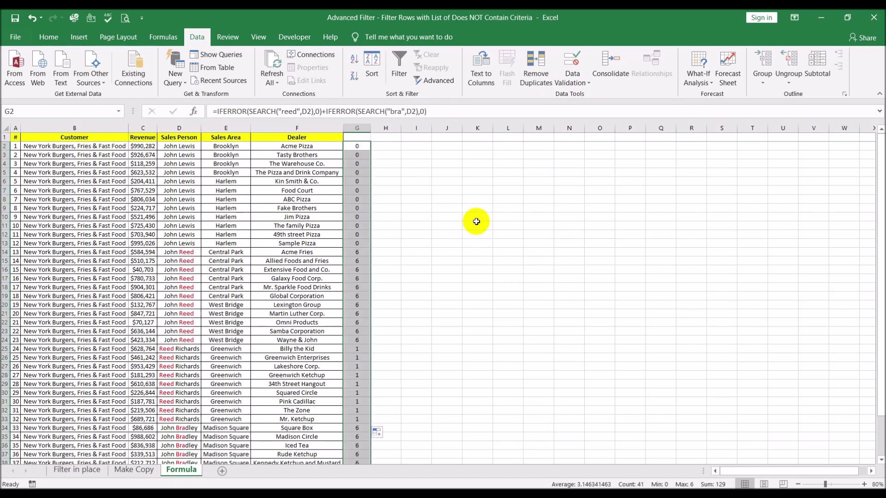
pyautogui.scroll(-5, 476, 222)
pyautogui.scroll(5, 476, 220)
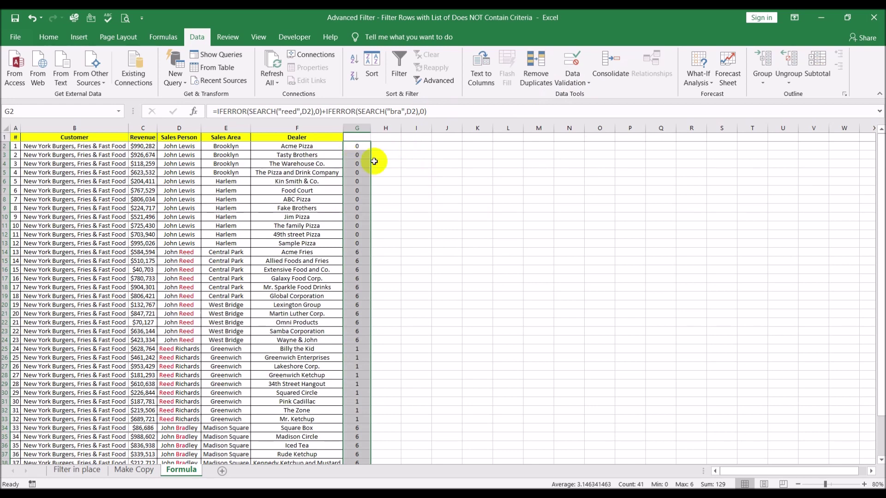
pyautogui.scroll(-2, 461, 178)
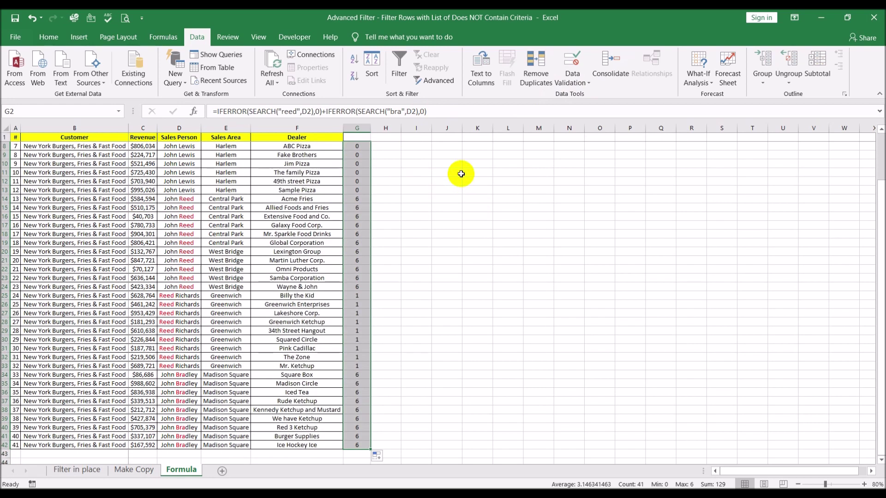
pyautogui.click(357, 197)
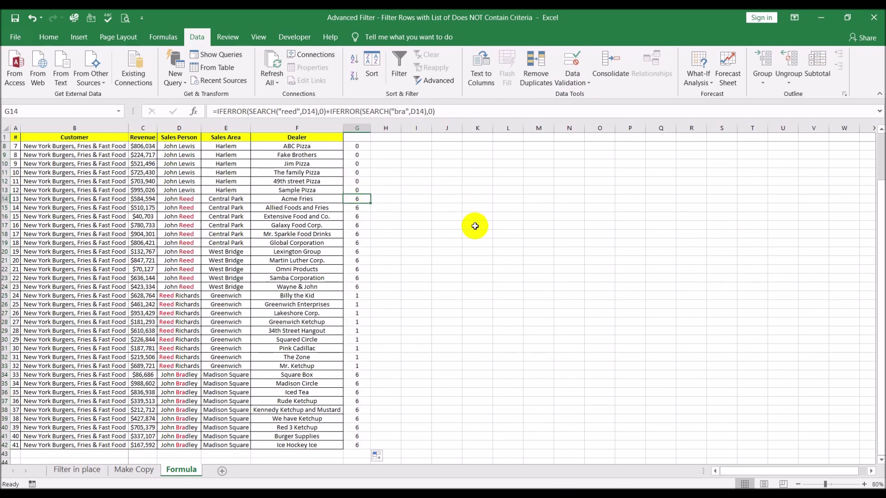
pyautogui.scroll(-2, 475, 226)
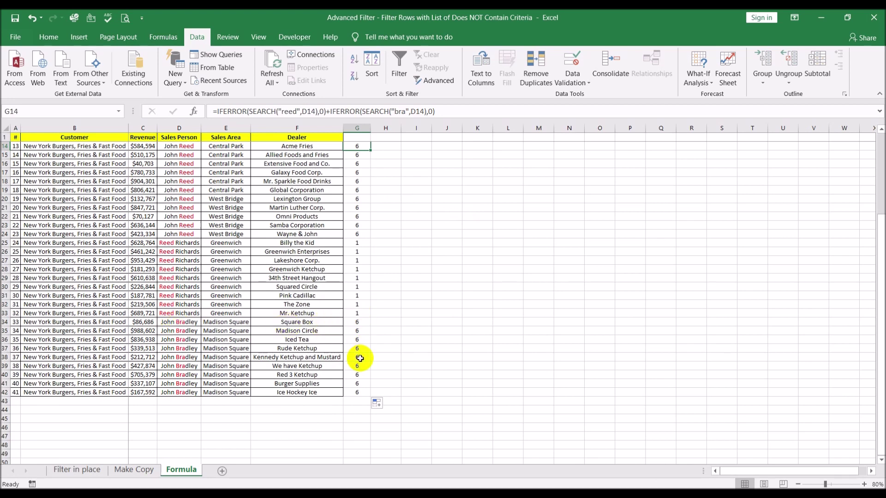
pyautogui.scroll(4, 436, 319)
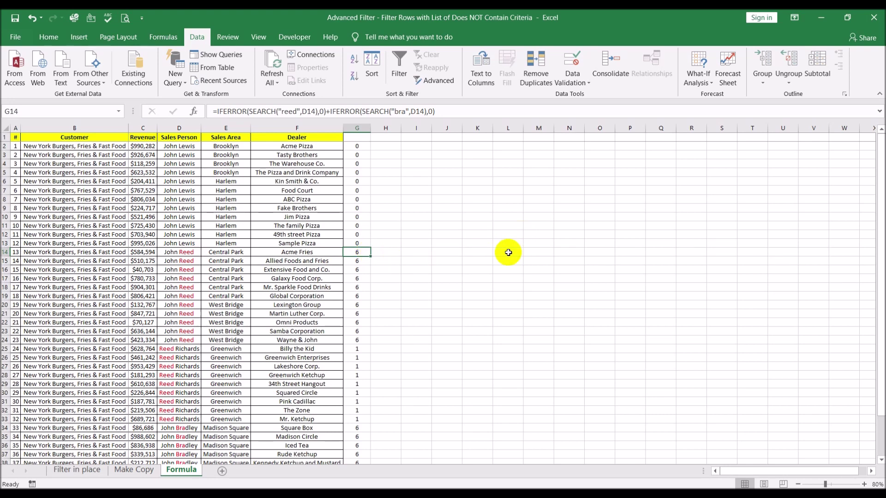
# Add filters to header row 1 and filter column G to show only rows with the value 0.
pyautogui.click(3, 137)
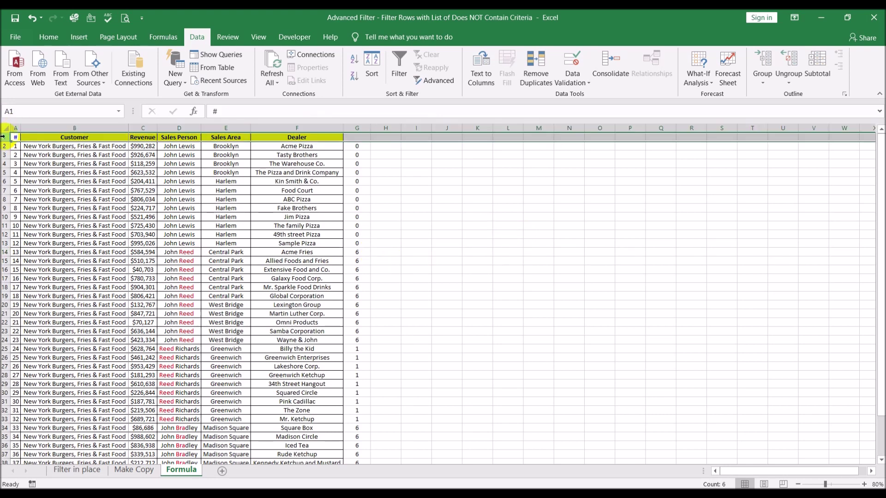
pyautogui.hotkey('ctrl', 'shift', 'l')
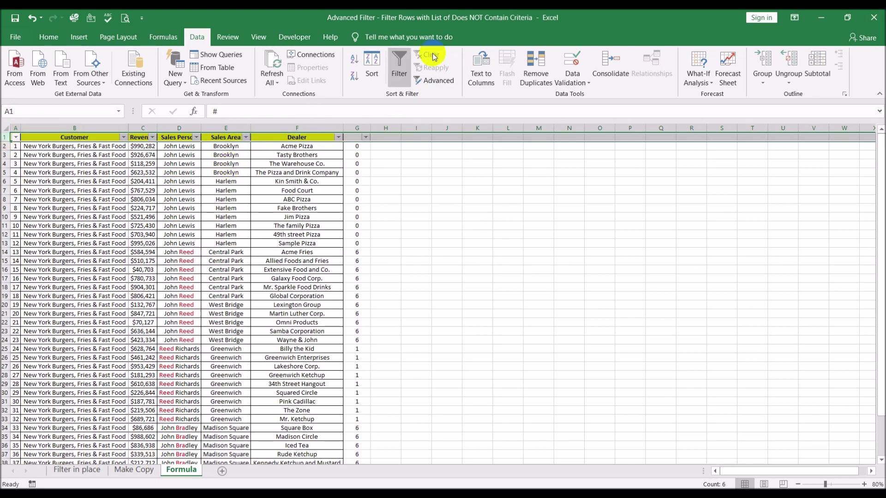
pyautogui.click(365, 138)
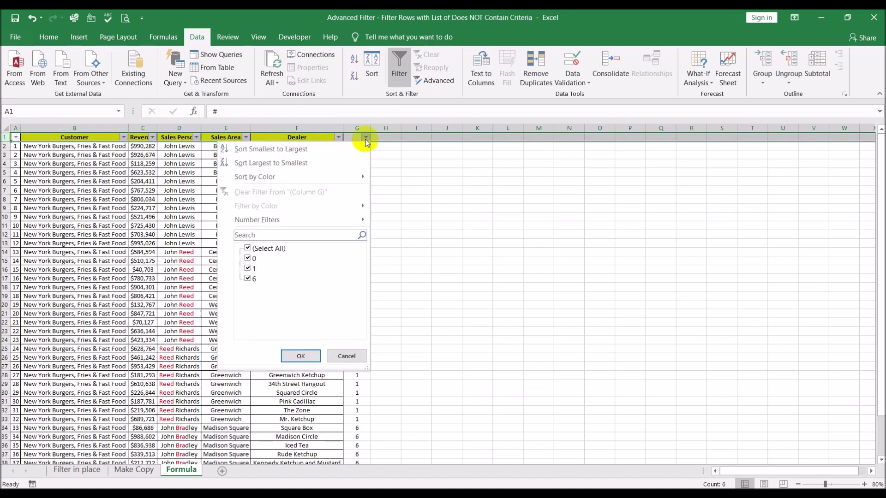
pyautogui.click(249, 268)
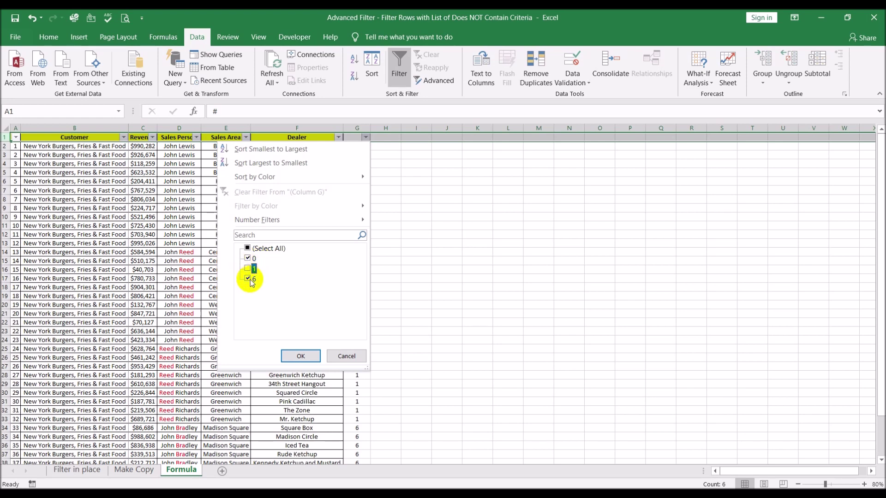
pyautogui.click(251, 281)
pyautogui.click(295, 354)
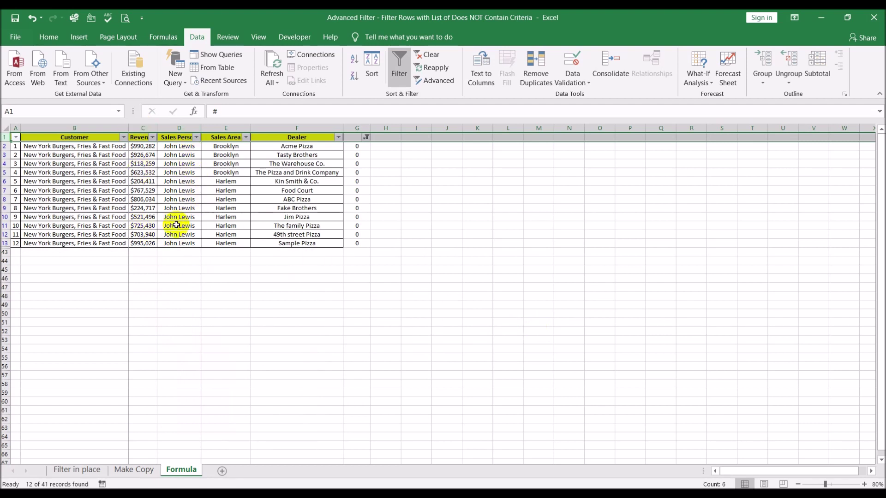
# Reselect all values in column G's filter to bring back every row.
pyautogui.click(366, 137)
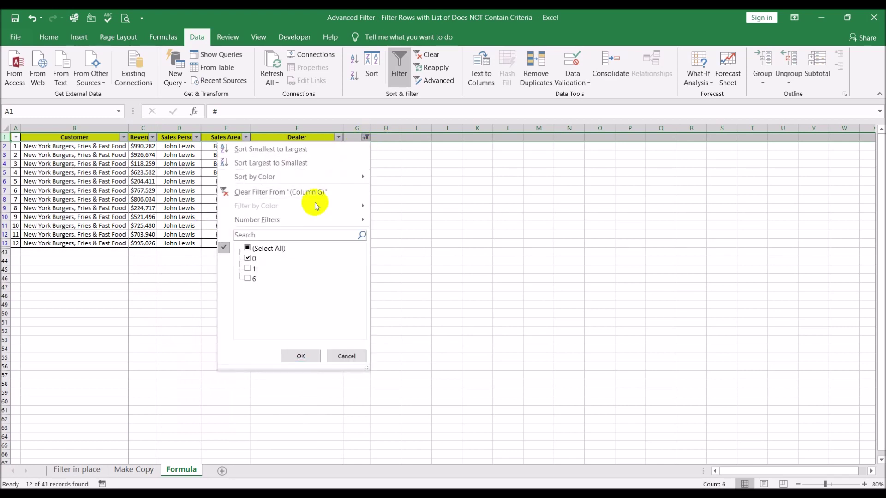
pyautogui.click(270, 248)
pyautogui.click(301, 356)
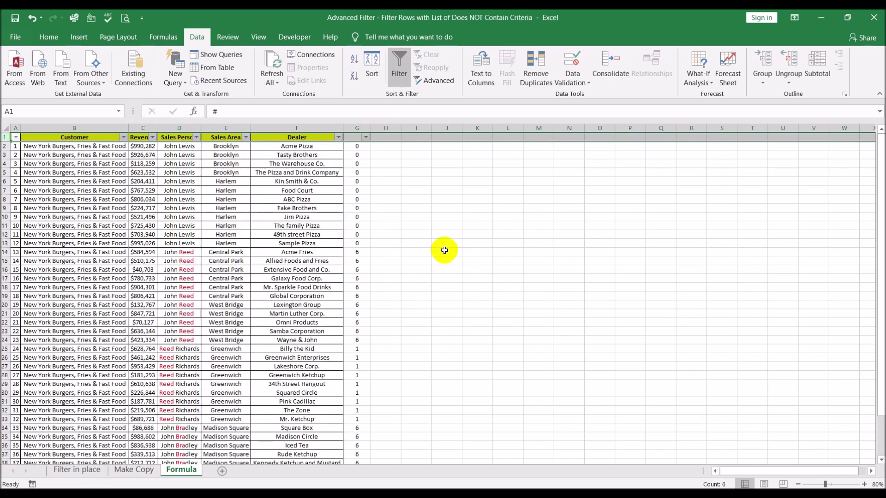
# Review G2's formula and the values listed in column G's filter without changing the filter.
pyautogui.click(360, 146)
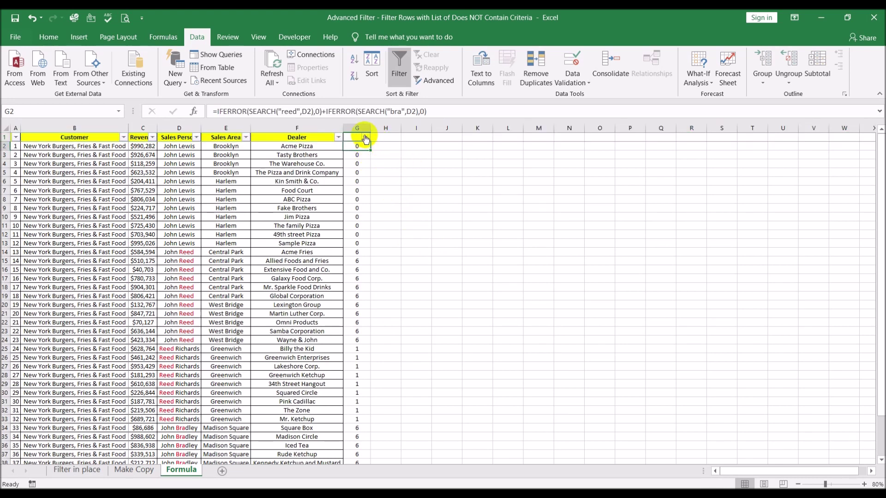
pyautogui.click(366, 137)
pyautogui.click(366, 137)
pyautogui.click(365, 137)
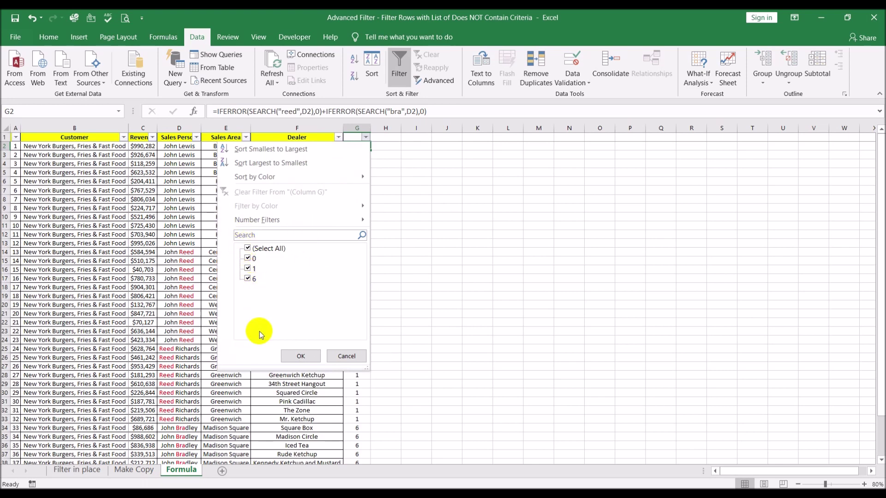
pyautogui.click(346, 356)
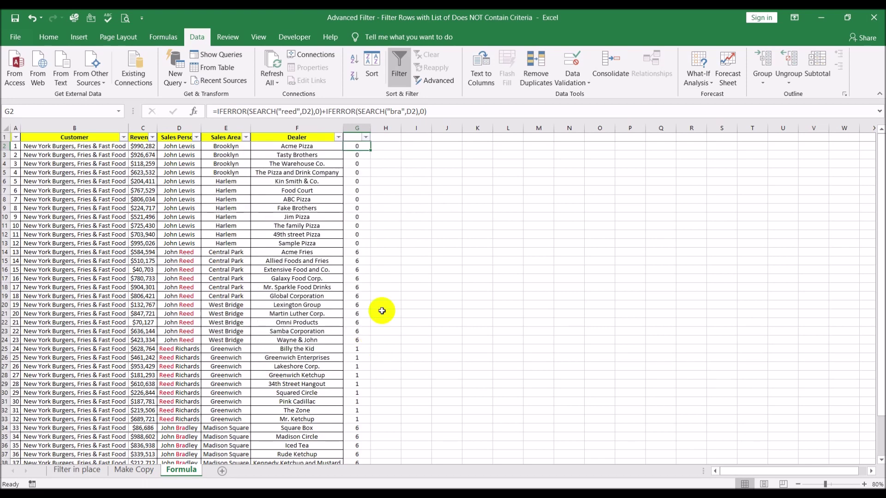
pyautogui.scroll(-4, 397, 282)
pyautogui.scroll(4, 406, 276)
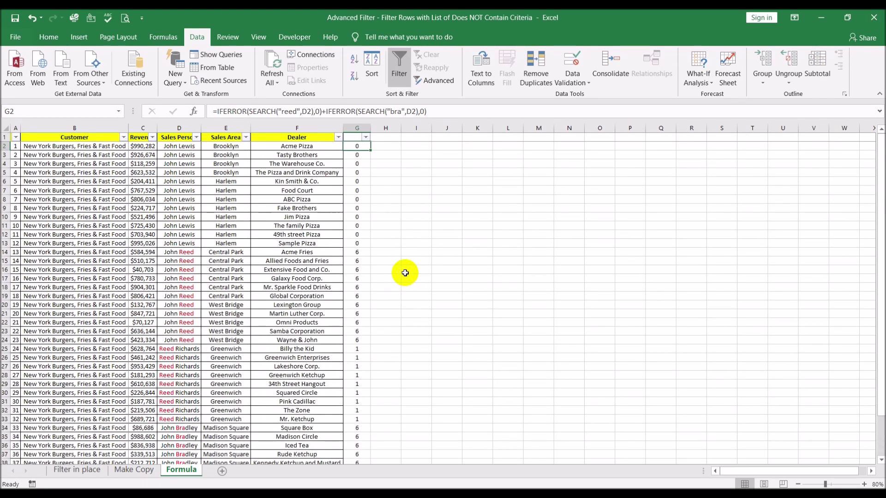
# Append "son" to the first name in Sales Person cell D16.
pyautogui.click(179, 270)
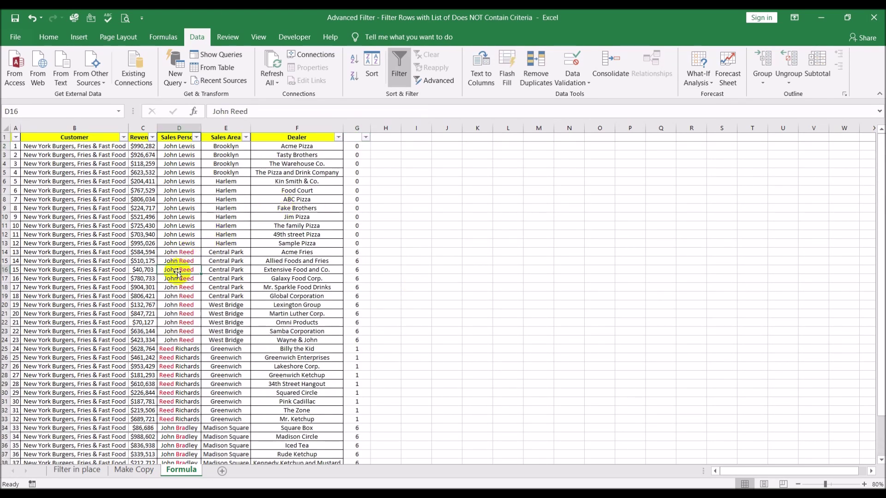
pyautogui.click(233, 112)
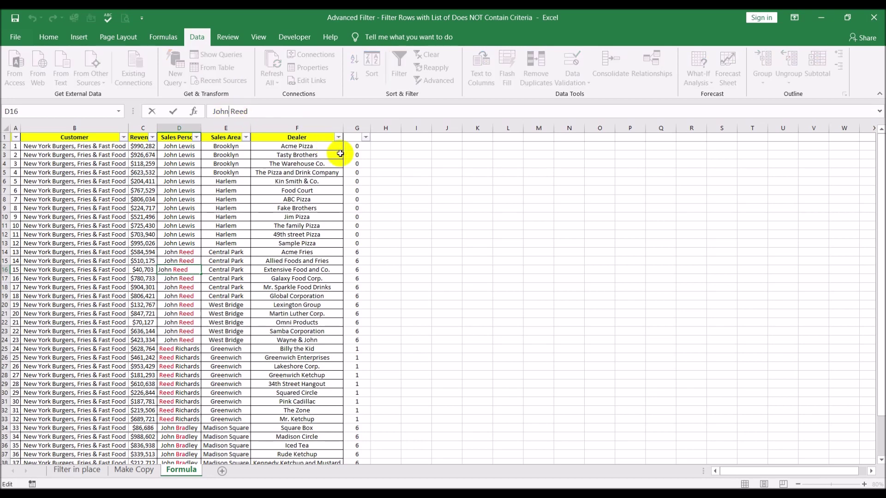
pyautogui.write('son')
pyautogui.press('Return')
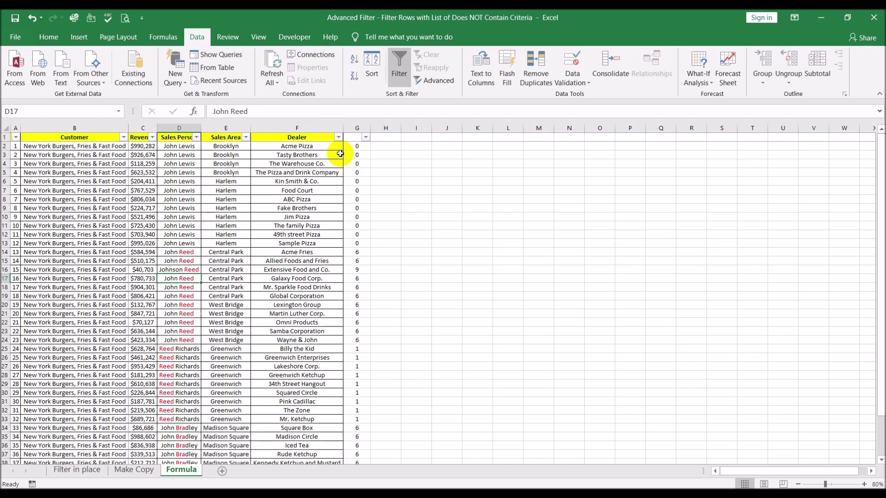
# Check the formula result in G16 and the values now listed in column G's filter, leaving the filter unchanged.
pyautogui.click(346, 272)
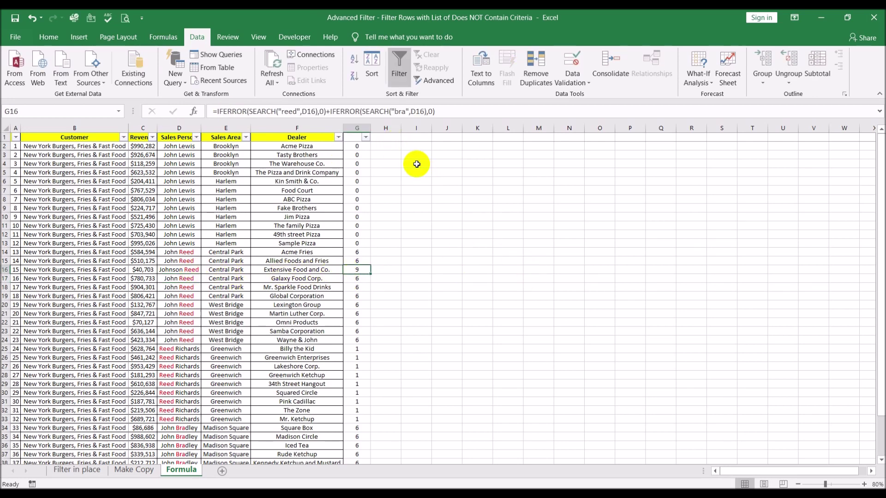
pyautogui.click(367, 137)
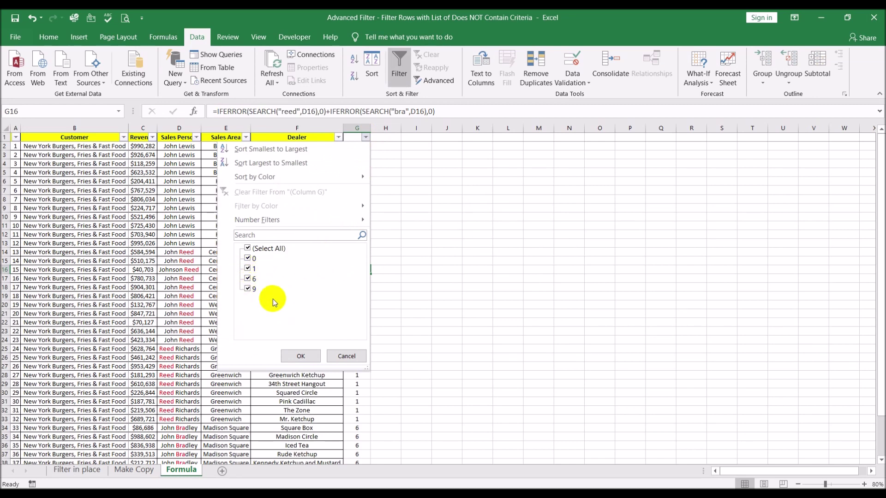
pyautogui.click(347, 356)
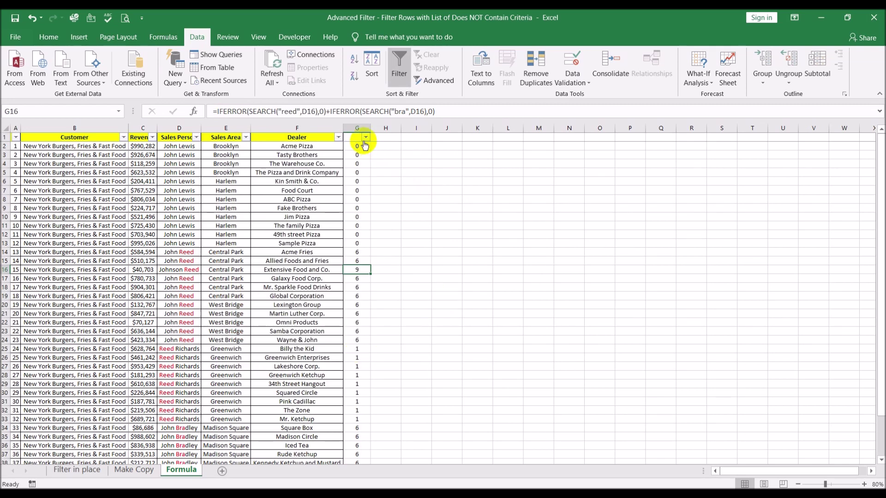
pyautogui.click(353, 145)
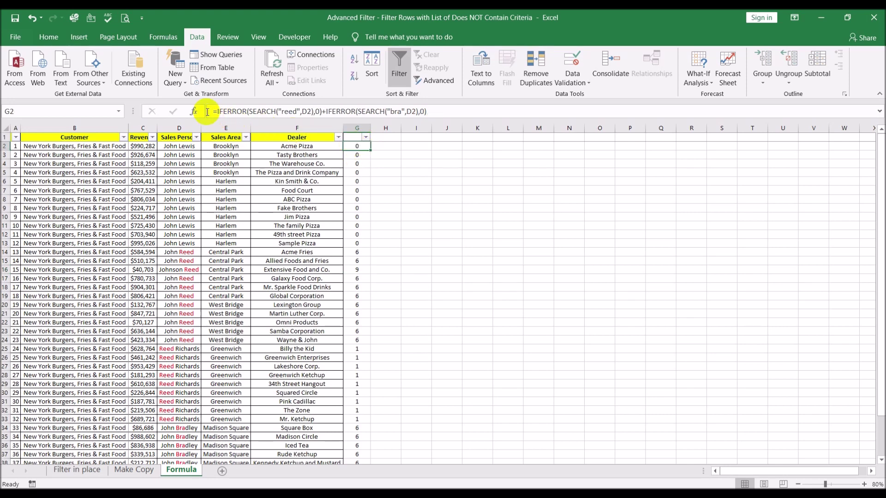
pyautogui.click(216, 111)
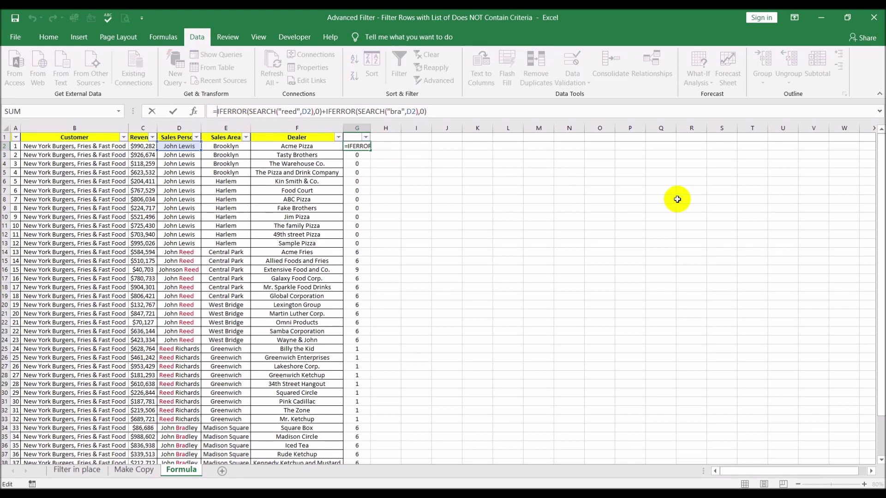
pyautogui.write('if(')
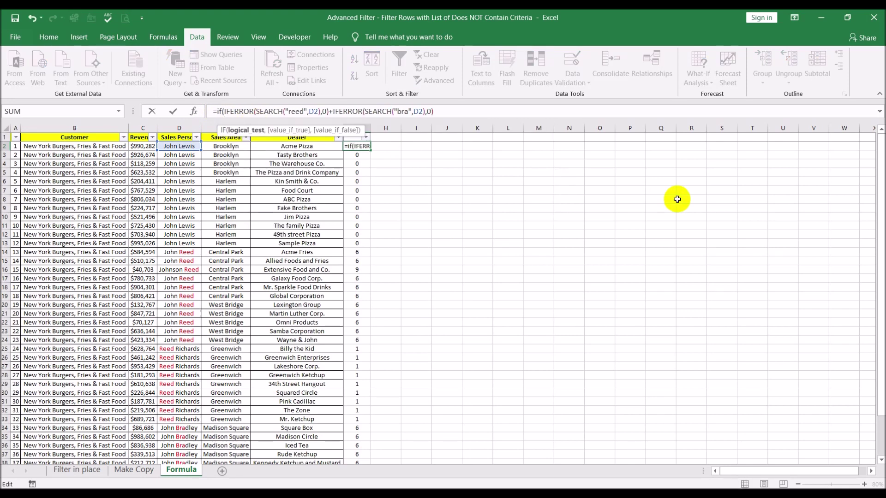
pyautogui.click(466, 111)
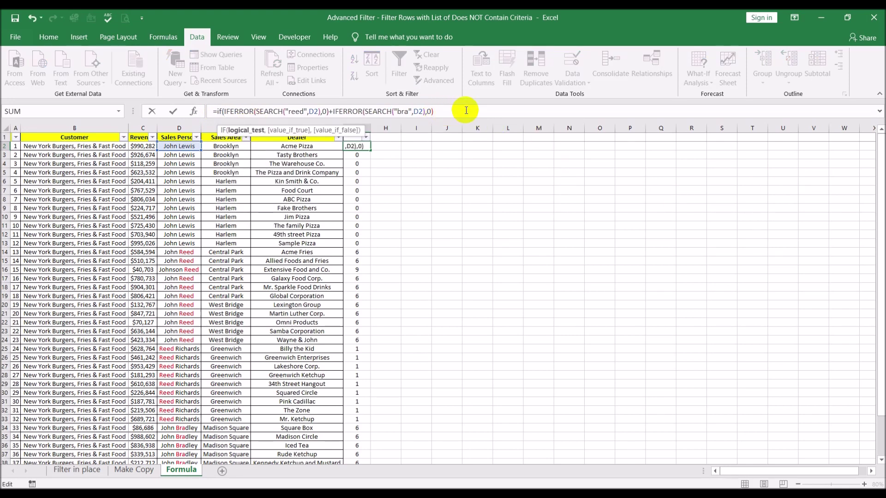
pyautogui.write('<>')
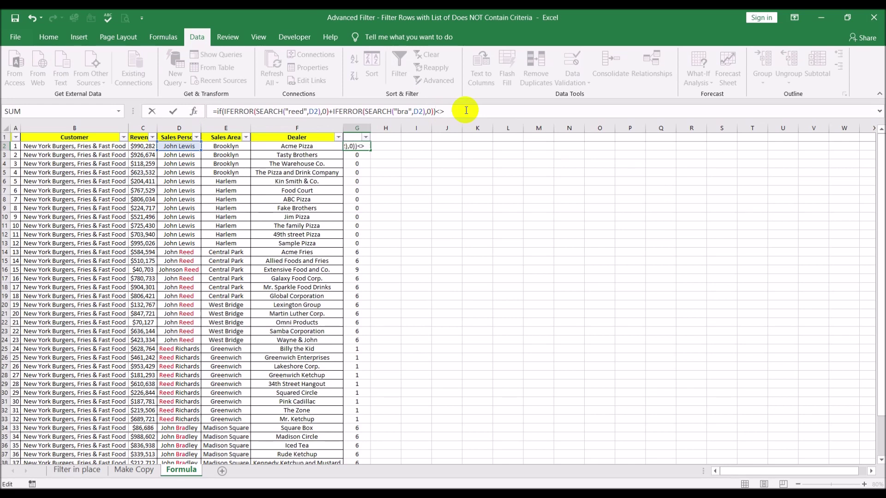
pyautogui.write('0,"Found","Not Found')
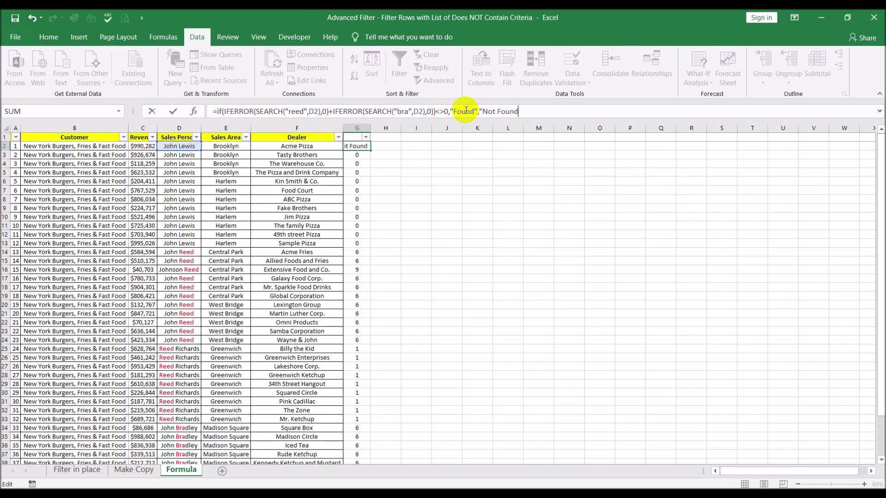
pyautogui.write('")')
pyautogui.press('Return')
pyautogui.press('Return')
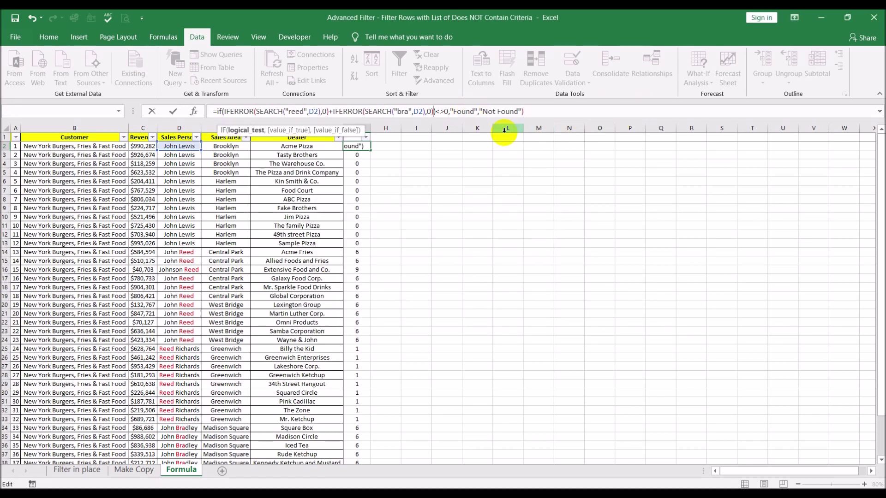
pyautogui.press('Escape')
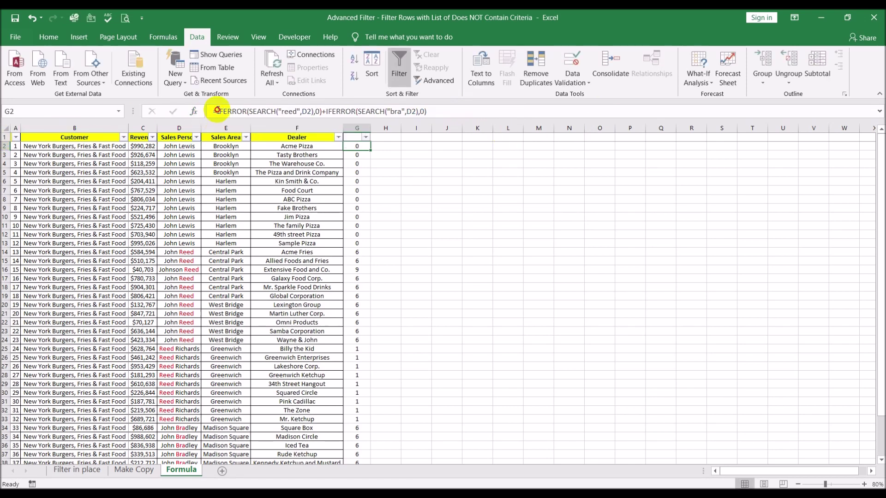
# Wrap G2's formula in an IF that returns "Found" when the sum of searches is <>0 and "Not Found" otherwise.
pyautogui.click(216, 111)
pyautogui.write('if(')
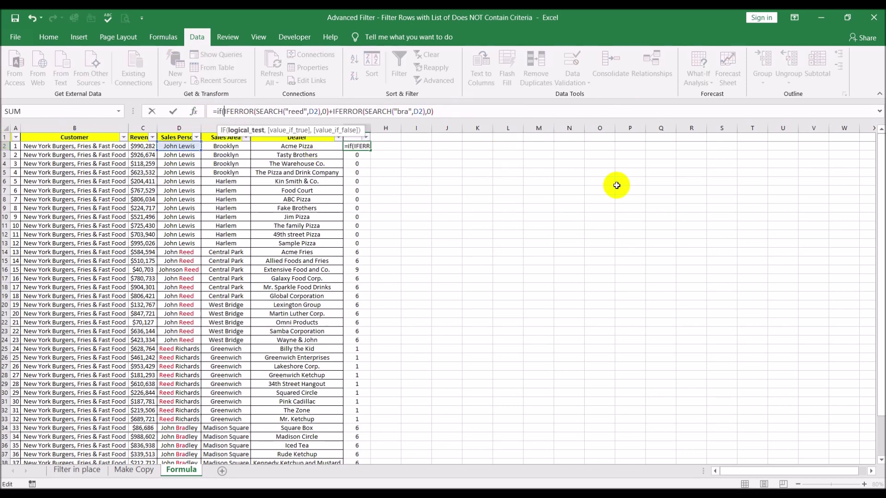
pyautogui.click(474, 112)
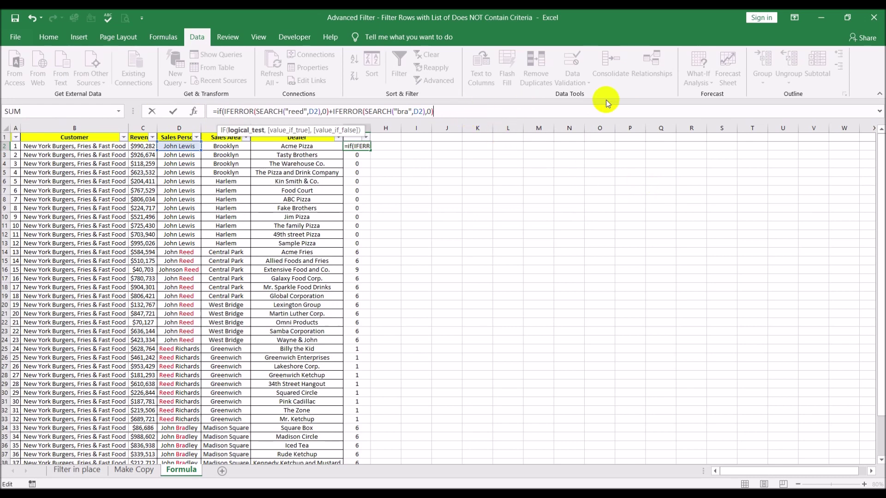
pyautogui.write('<>0,"')
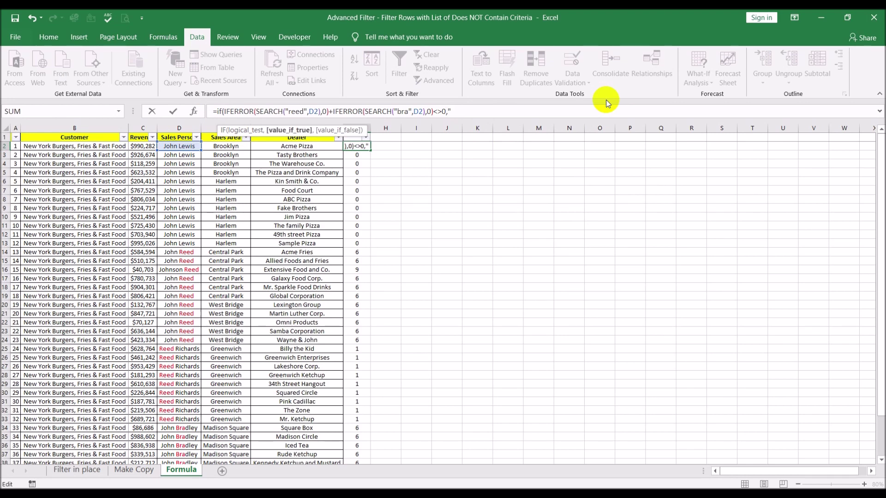
pyautogui.write('Found","Not Foujnd')
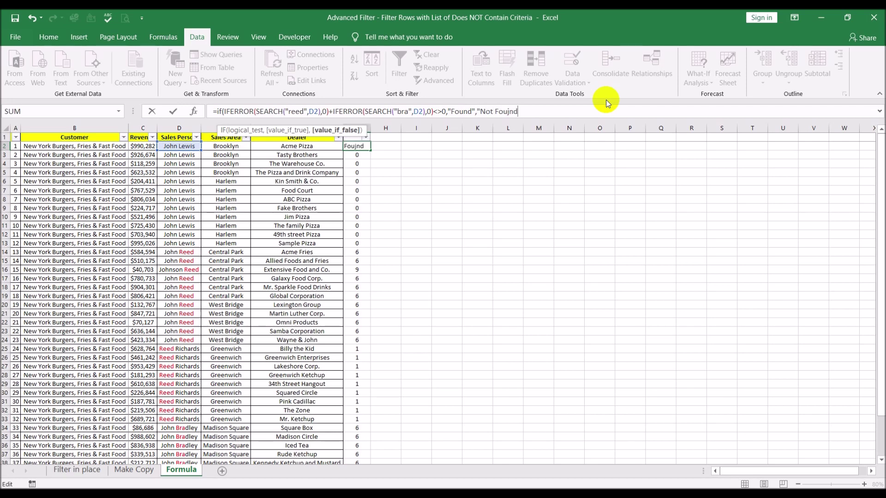
pyautogui.press('BackSpace')
pyautogui.press('BackSpace')
pyautogui.press('BackSpace')
pyautogui.write('nd")')
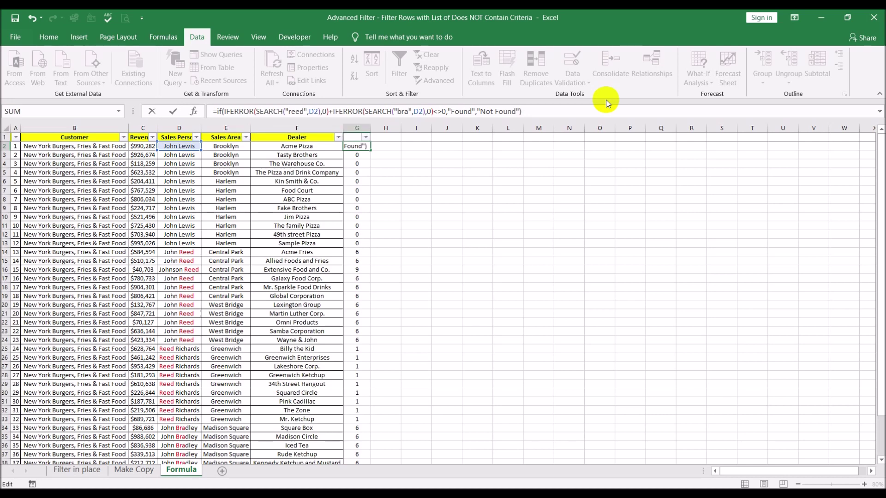
pyautogui.press('Return')
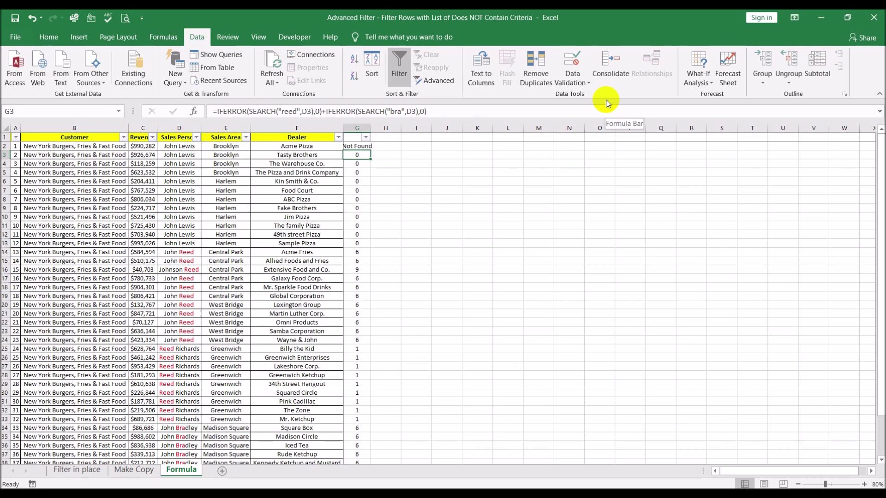
# Autofit column G's width and fill G2's IF formula down to the last data row.
pyautogui.doubleClick(371, 128)
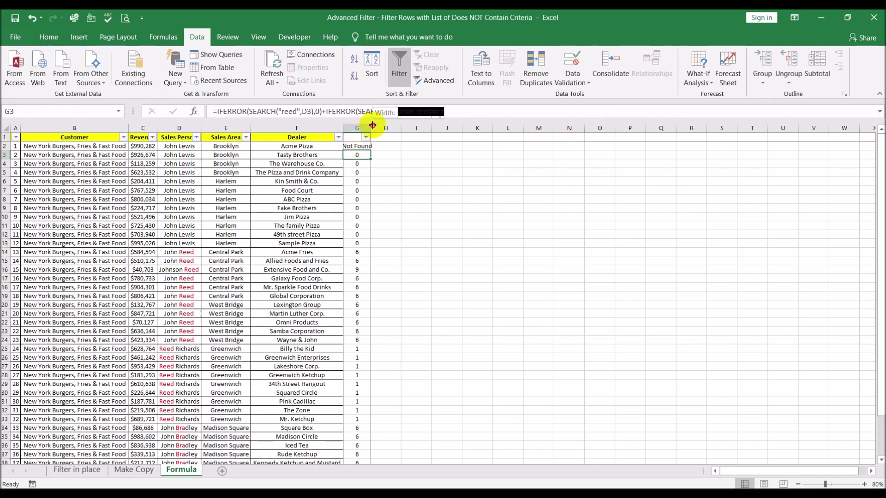
pyautogui.click(359, 145)
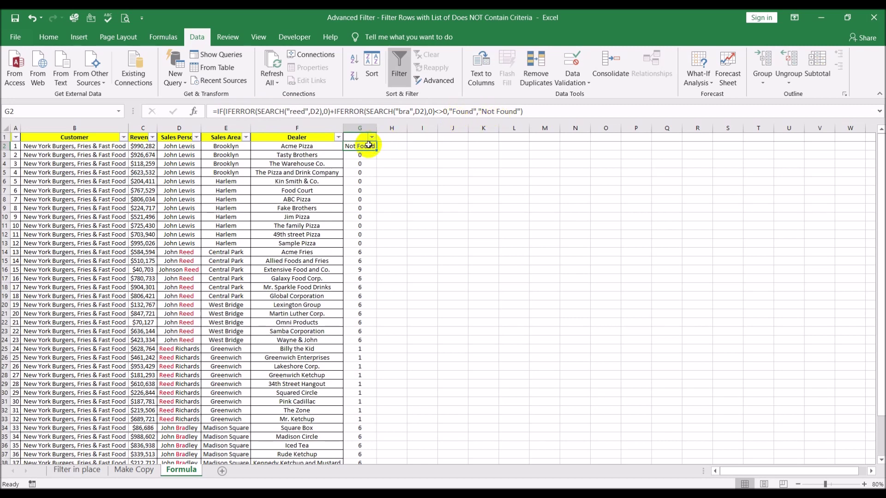
pyautogui.doubleClick(377, 151)
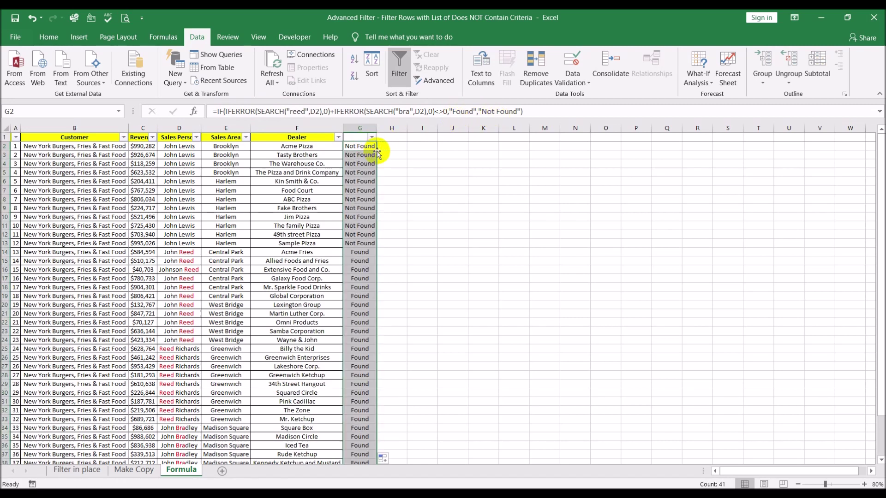
# Filter column G to exclude "Found" and show only the "Not Found" rows.
pyautogui.click(371, 137)
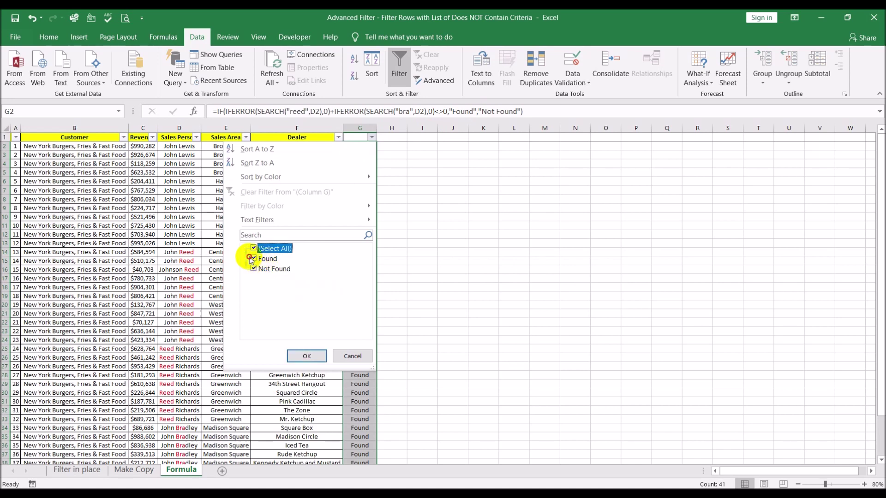
pyautogui.click(255, 260)
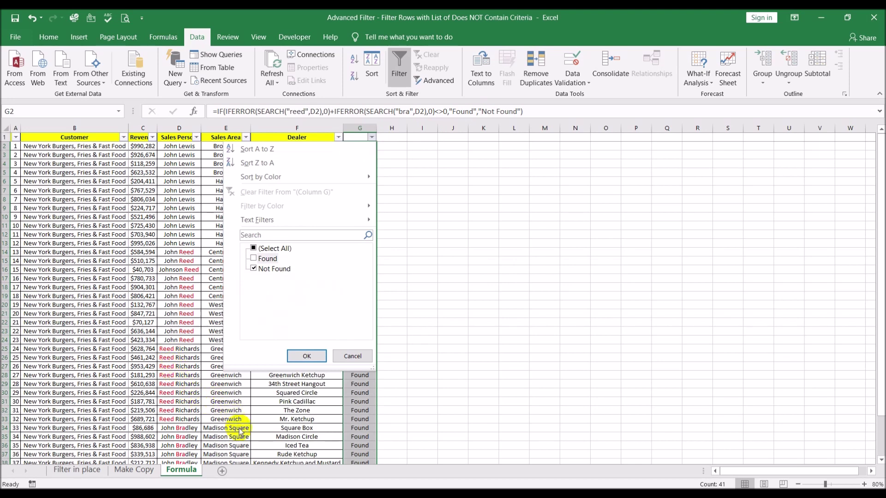
pyautogui.click(299, 357)
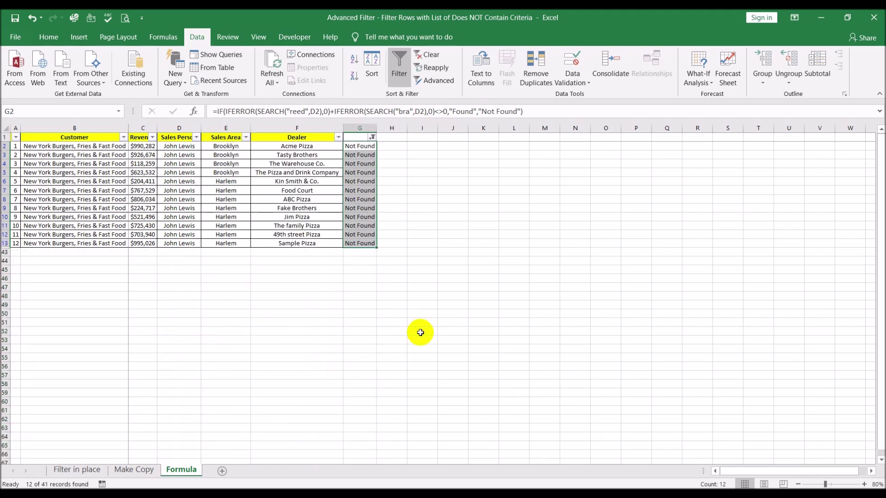
pyautogui.moveTo(484, 296); pyautogui.dragTo(467, 295)
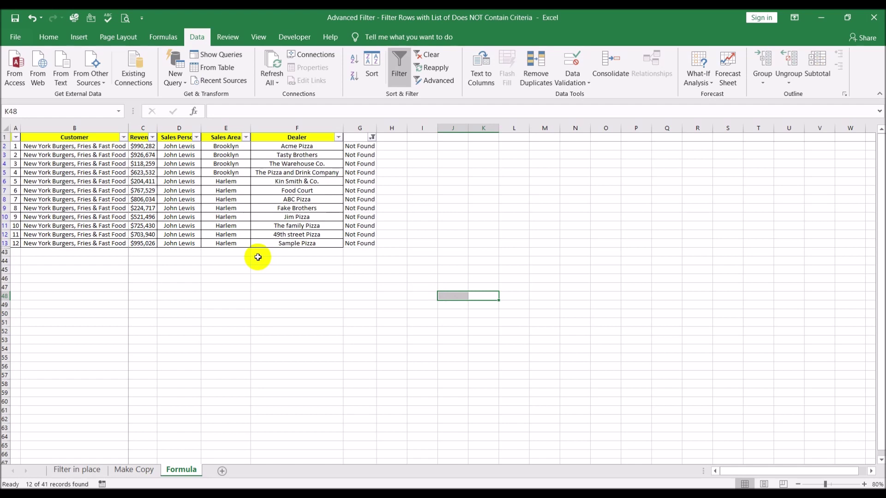
# Review the Make Copy and Filter in place sheets, and return to the Formula sheet.
pyautogui.click(132, 470)
pyautogui.click(90, 470)
pyautogui.click(117, 471)
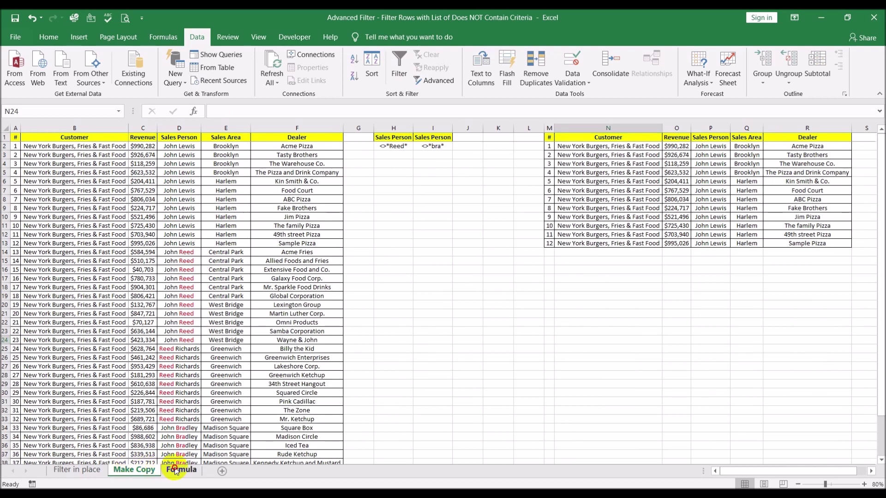
pyautogui.click(180, 469)
pyautogui.click(363, 332)
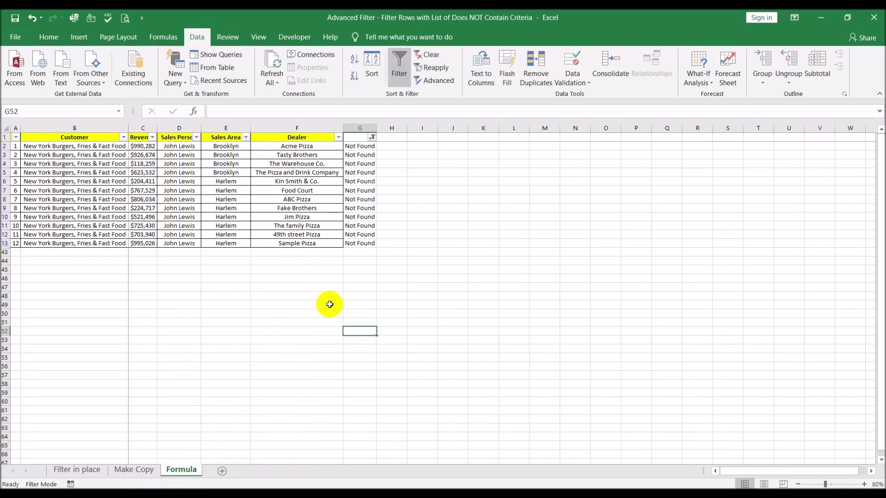